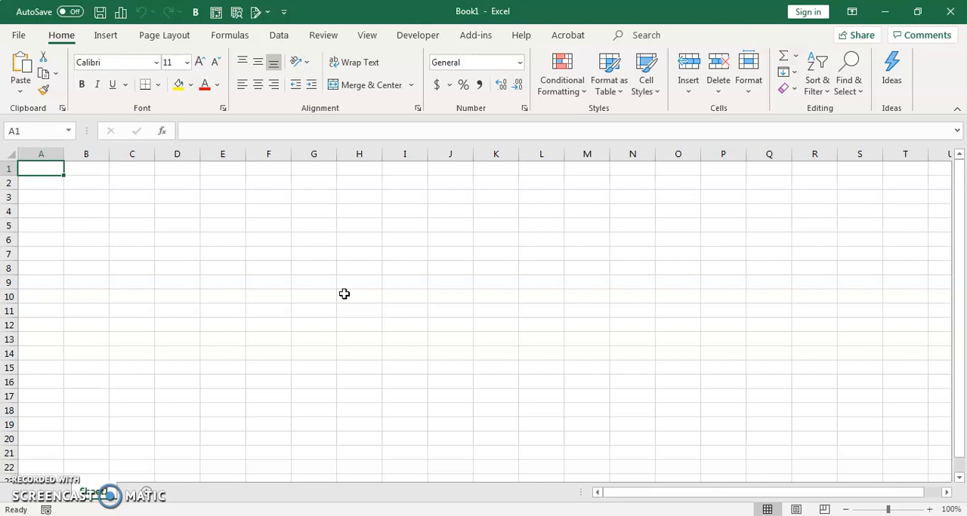
# Step: Enter January in B1 and autofill the month headers across to March in D1
pyautogui.click(89, 169)
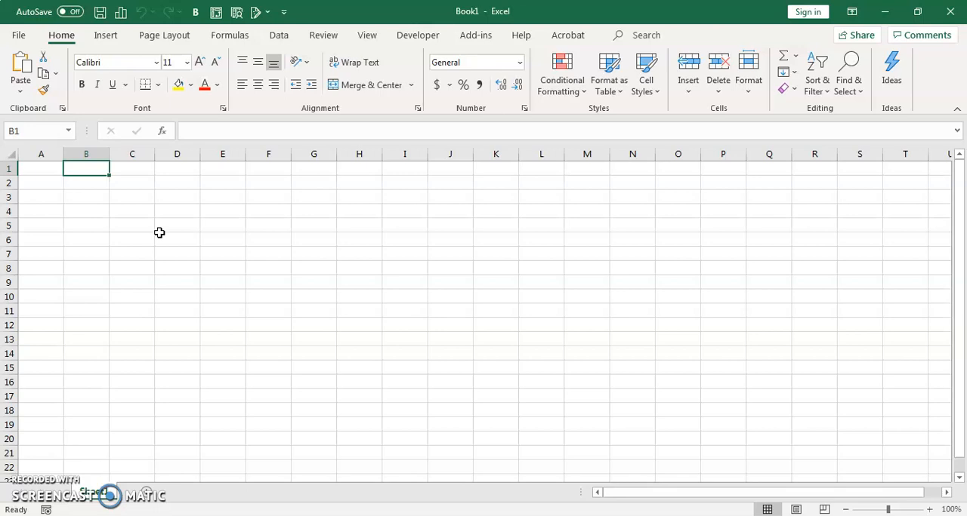
pyautogui.write('Janaury')
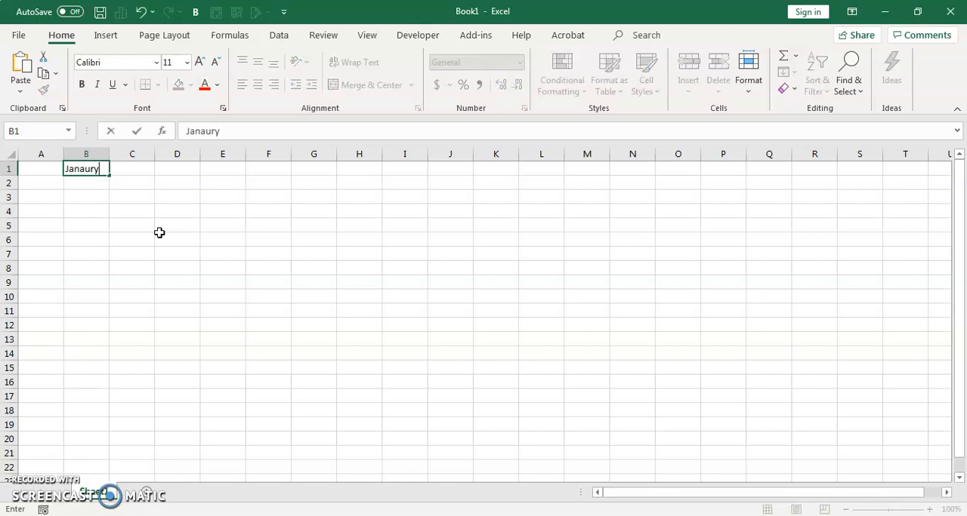
pyautogui.press('BackSpace')
pyautogui.press('BackSpace')
pyautogui.press('BackSpace')
pyautogui.press('BackSpace')
pyautogui.write('uary')
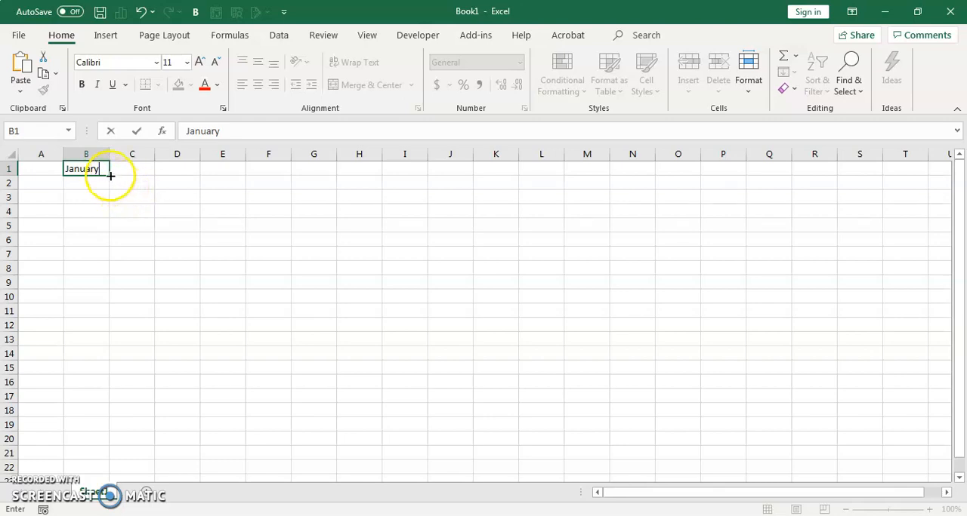
pyautogui.moveTo(110, 174); pyautogui.dragTo(190, 174)
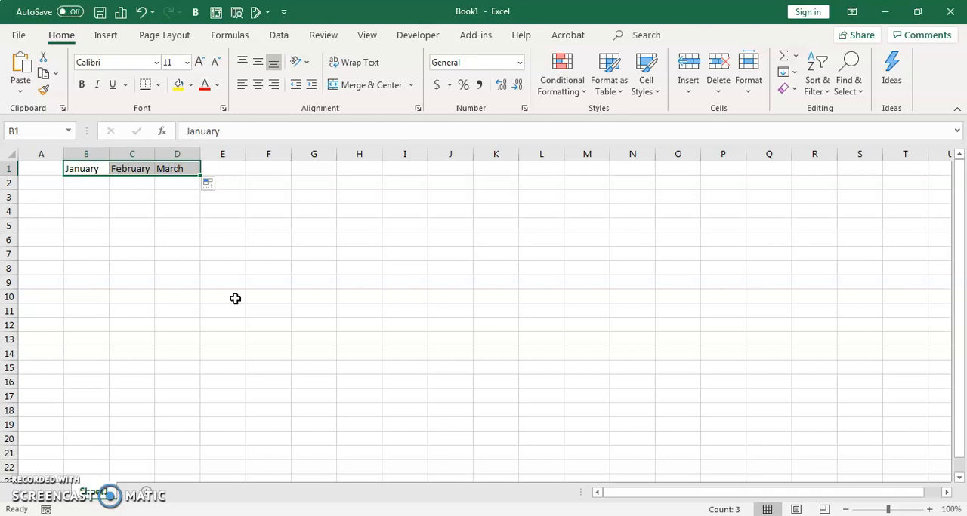
# Step: Add the column header Total in E1, beside March
pyautogui.click(218, 172)
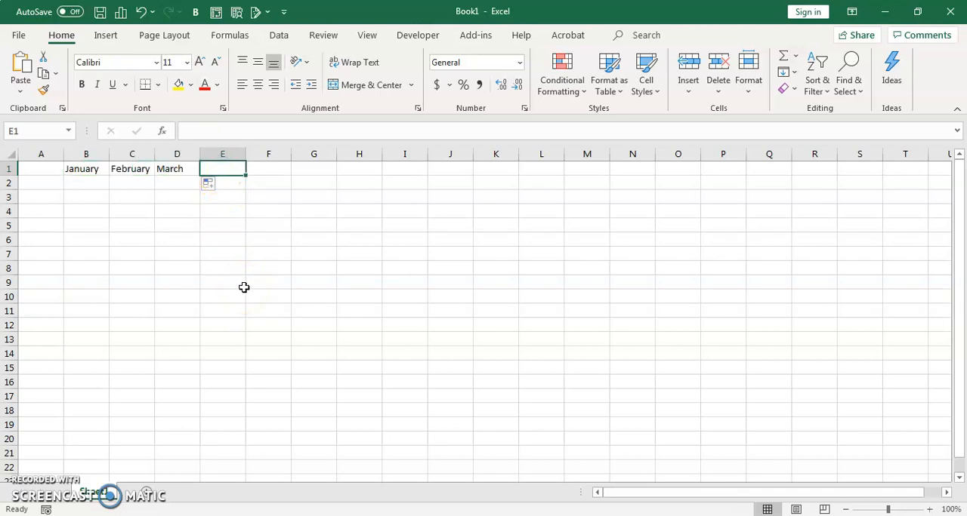
pyautogui.write('Total')
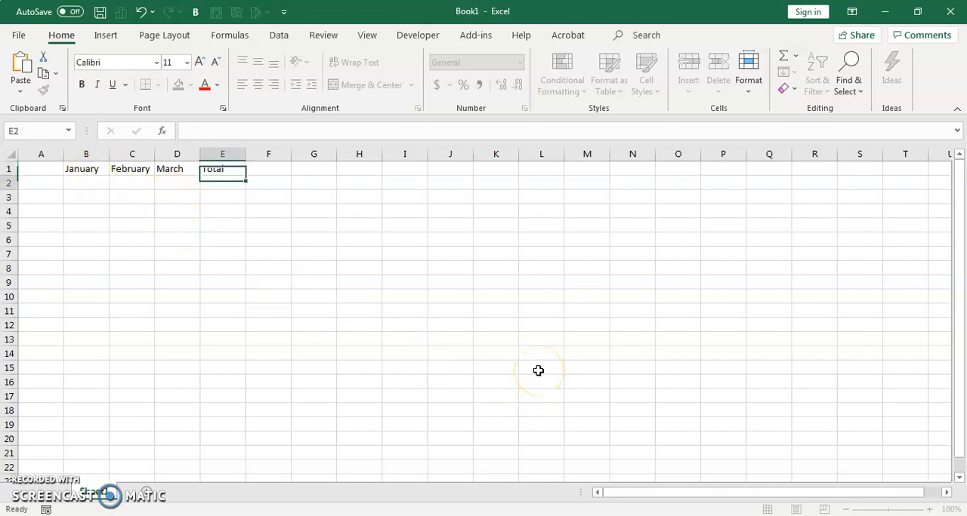
pyautogui.press('Return')
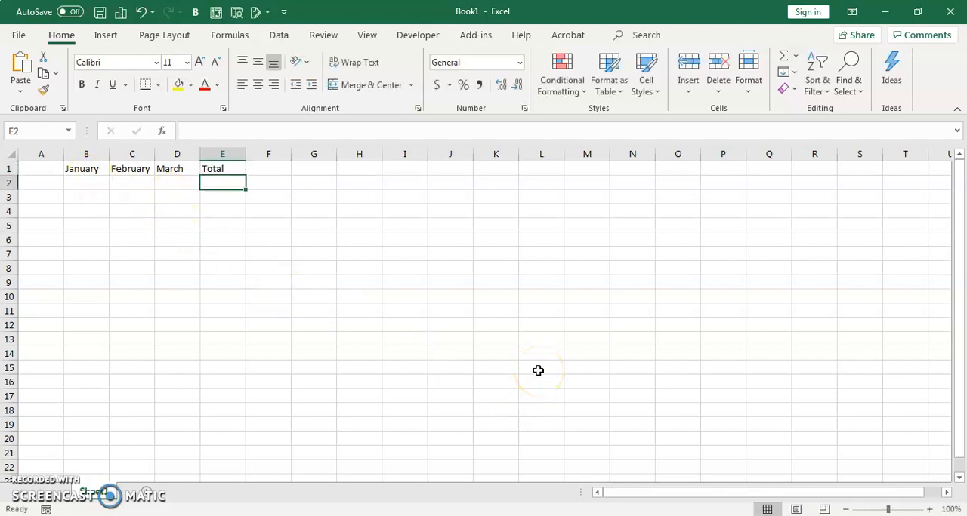
# Step: Enter the row labels Food in A2 and Clothing in A3
pyautogui.click(927, 510)
pyautogui.click(927, 510)
pyautogui.click(927, 510)
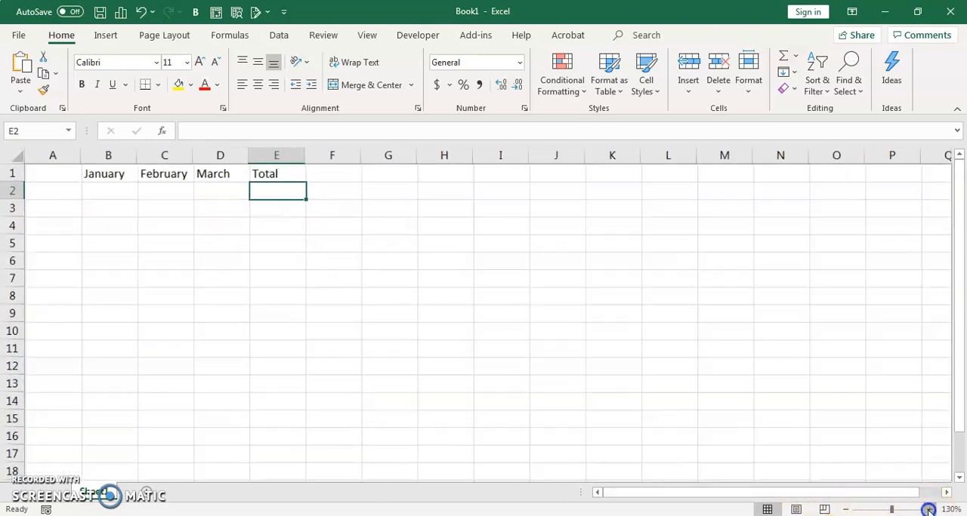
pyautogui.click(927, 510)
pyautogui.click(927, 510)
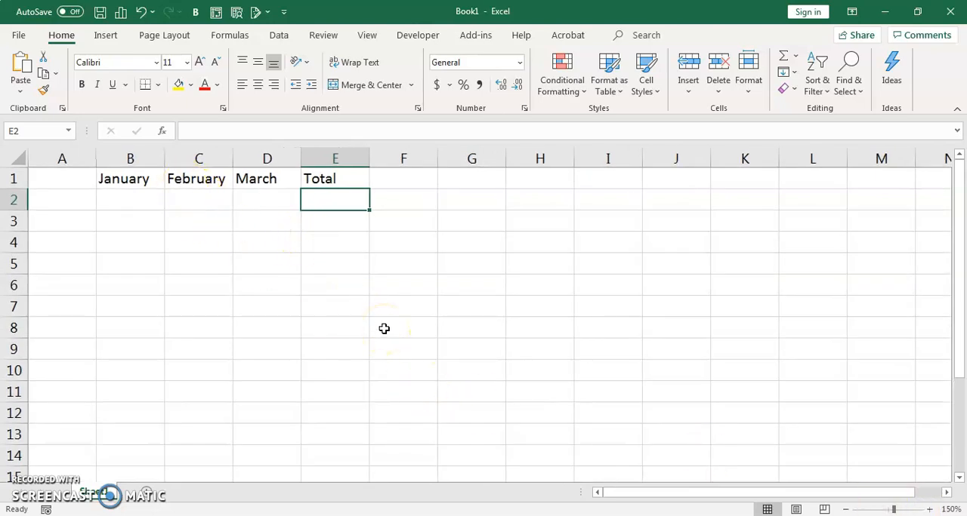
pyautogui.click(69, 199)
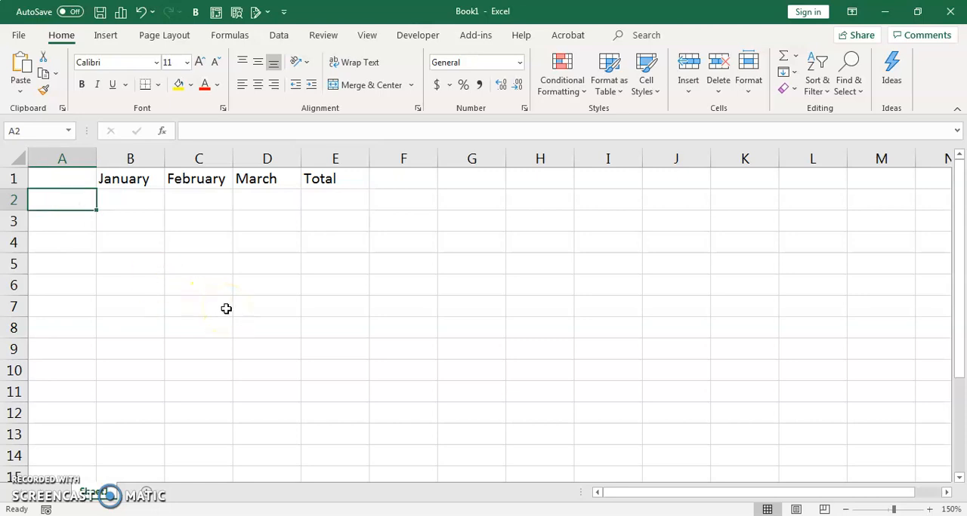
pyautogui.write('Food')
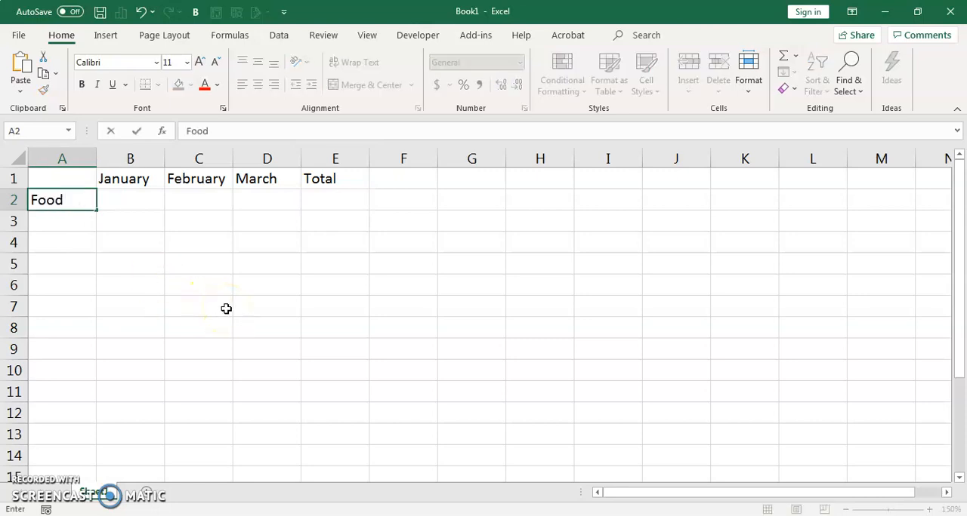
pyautogui.press('Return')
pyautogui.write('Clo')
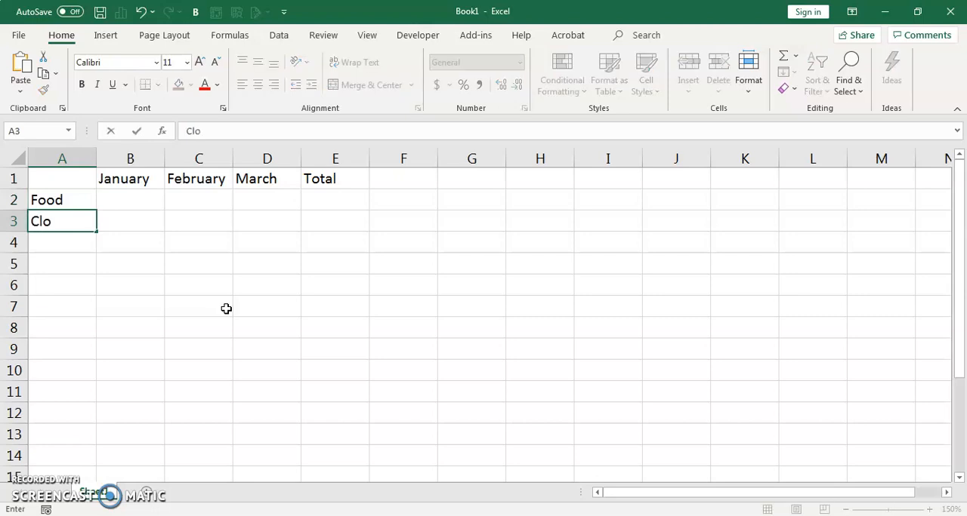
pyautogui.write('thing')
pyautogui.press('Return')
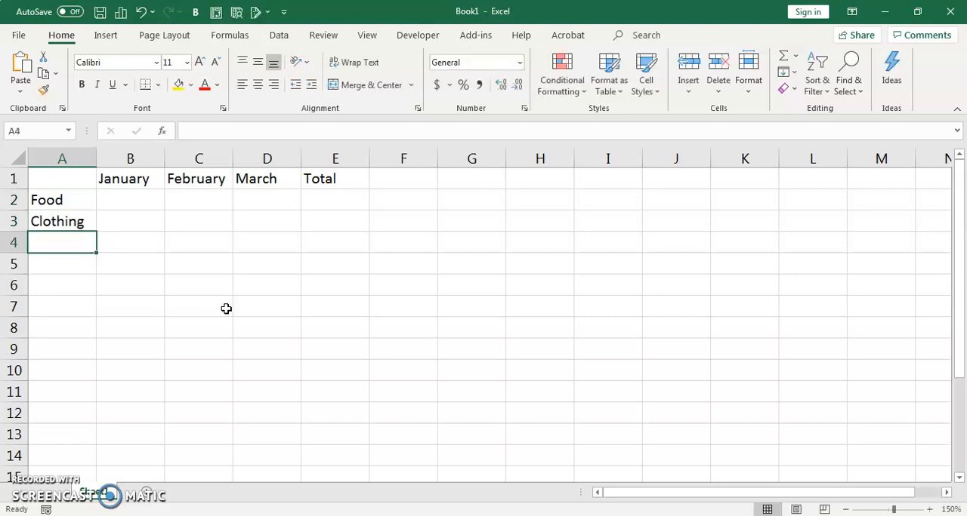
# Step: Enter the row labels Mortgage, Fun and Total in cells A4 to A6
pyautogui.write('Mor')
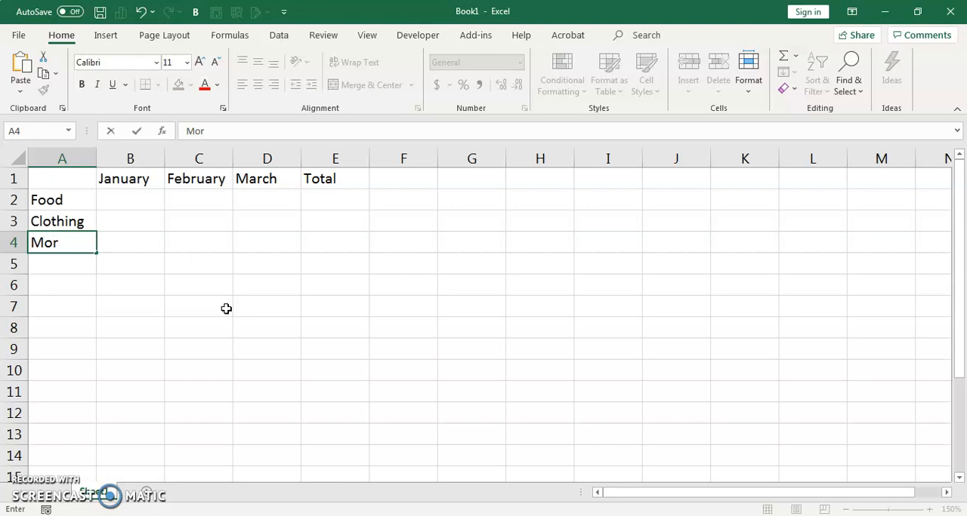
pyautogui.write('tgage')
pyautogui.press('Return')
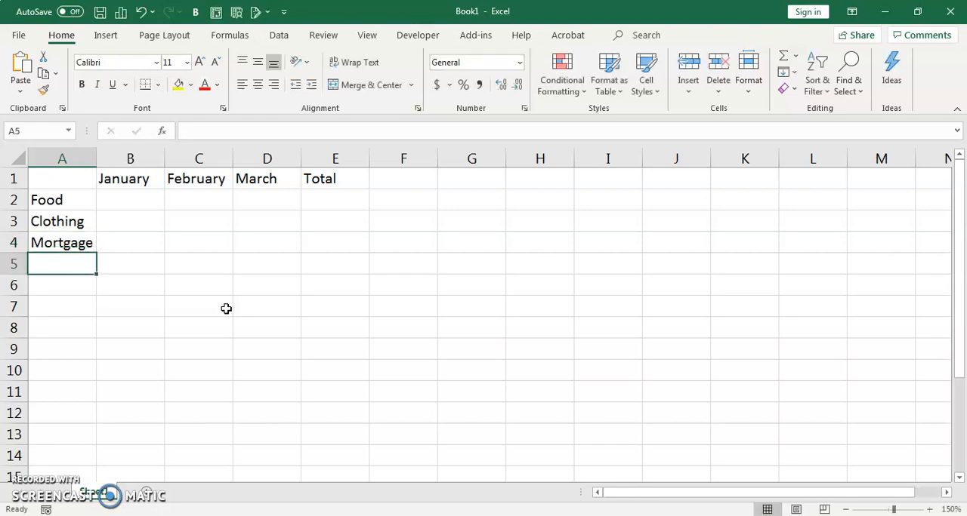
pyautogui.write('Fun')
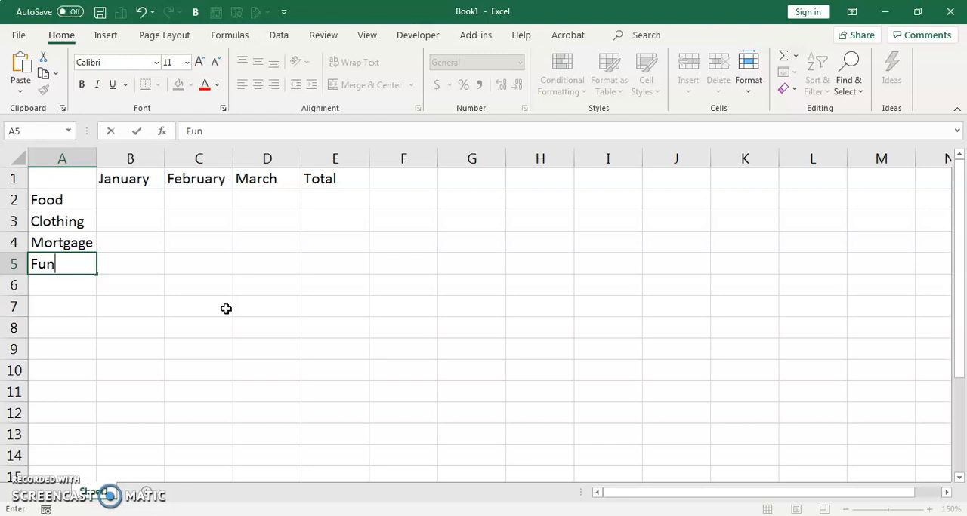
pyautogui.press('Return')
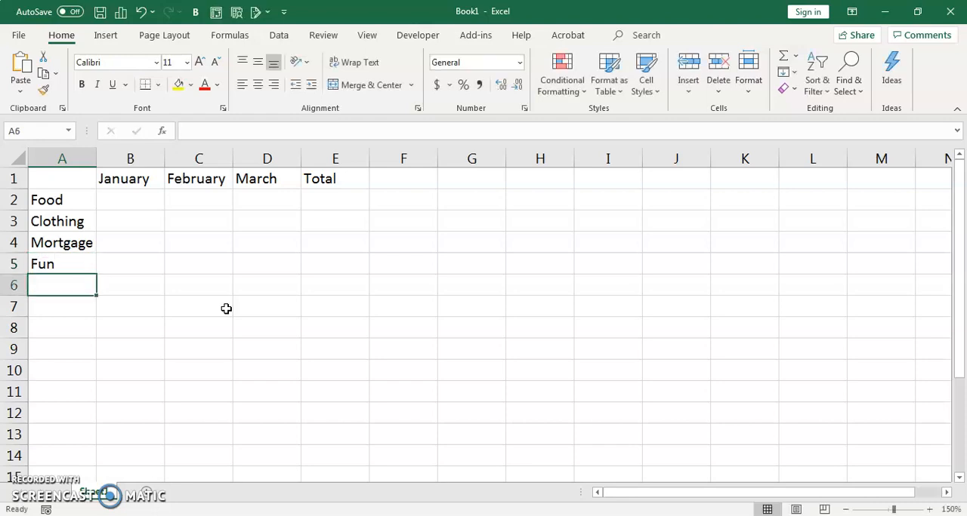
pyautogui.write('Total')
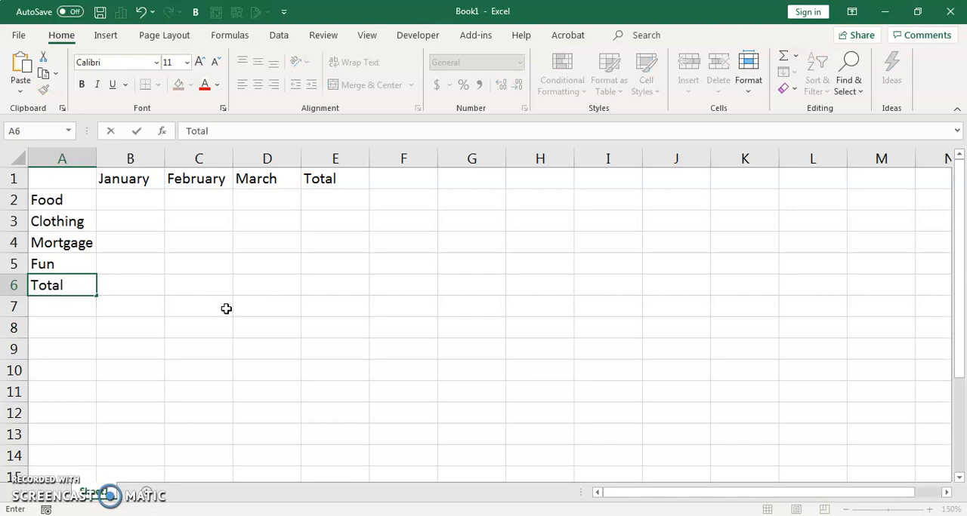
# Step: Fill in the Food row with 200 for January, 213 for February and 300 for March
pyautogui.click(134, 202)
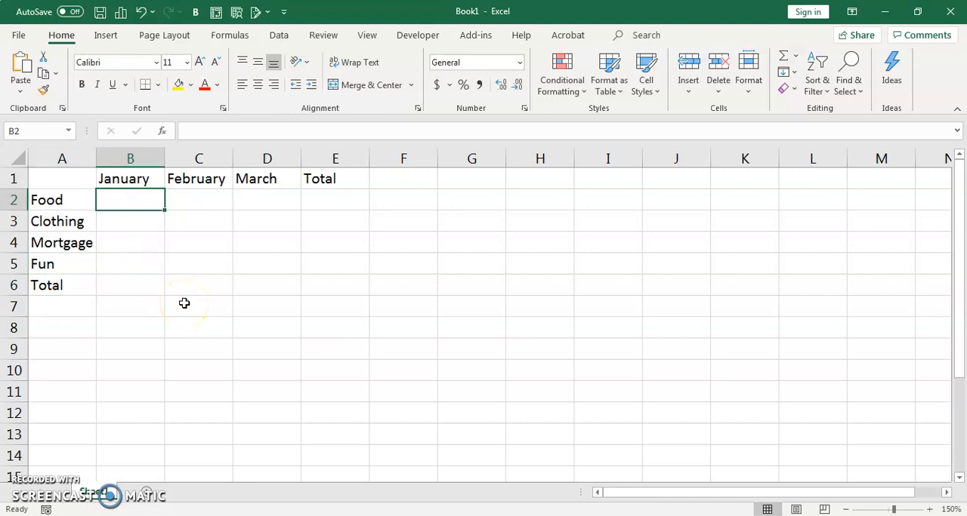
pyautogui.write('200')
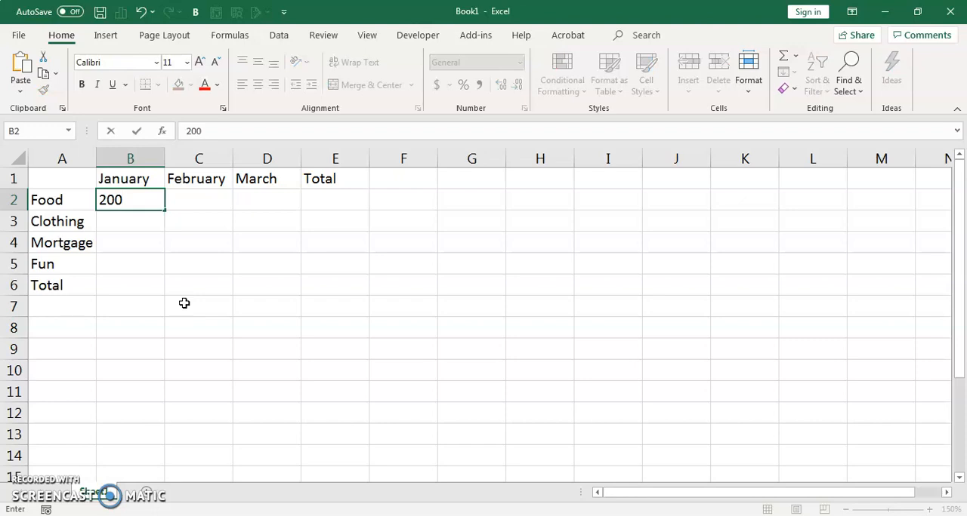
pyautogui.press('Tab')
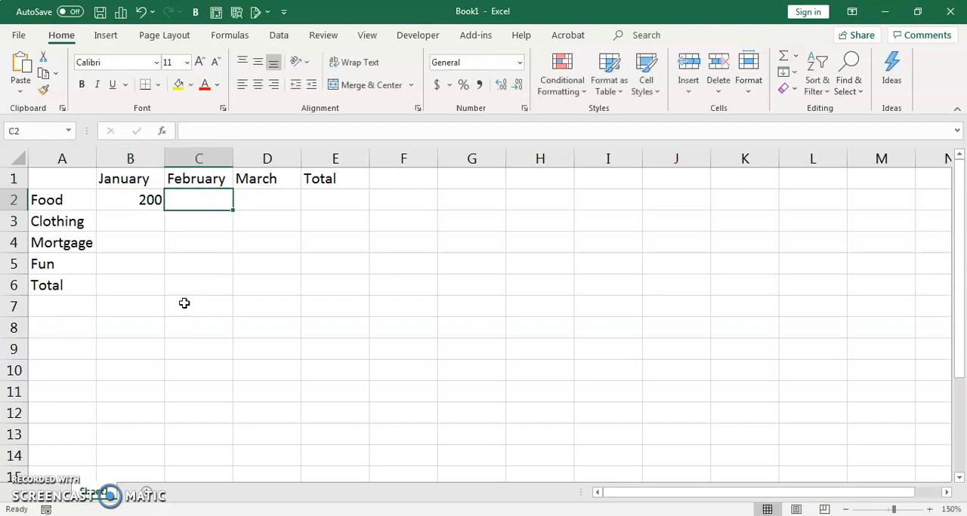
pyautogui.write('213')
pyautogui.press('Tab')
pyautogui.write('300')
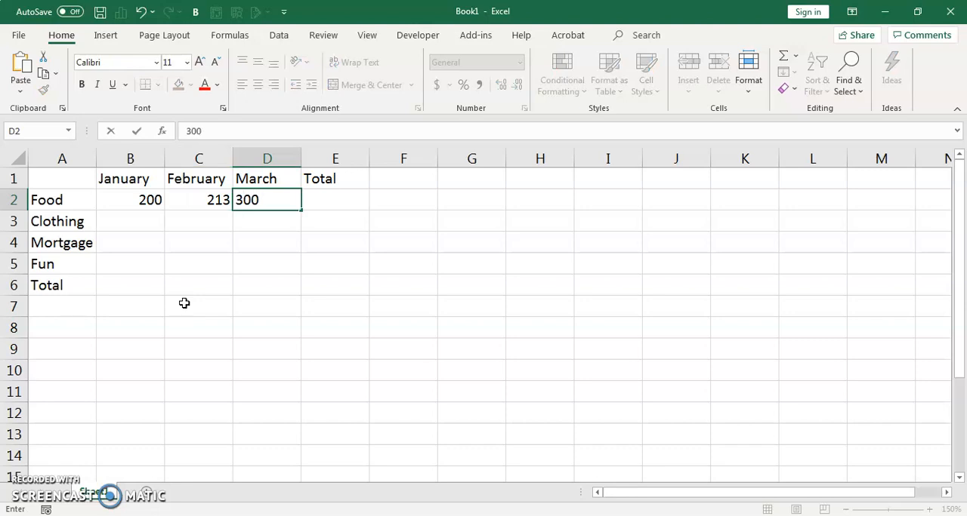
pyautogui.press('Return')
# Step: Fill in the Clothing row with 10 for January, 50 for February and 400 for March
pyautogui.press('Left')
pyautogui.press('Left')
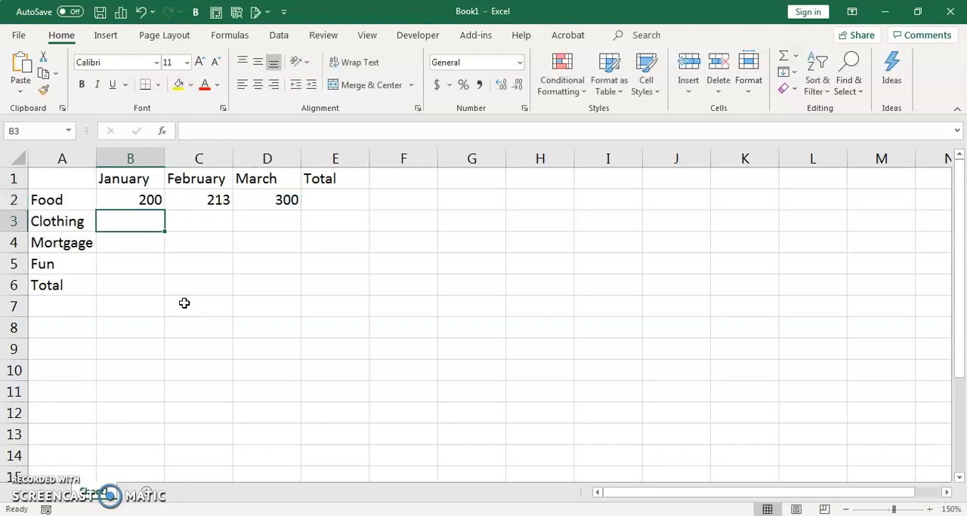
pyautogui.write('10')
pyautogui.press('Tab')
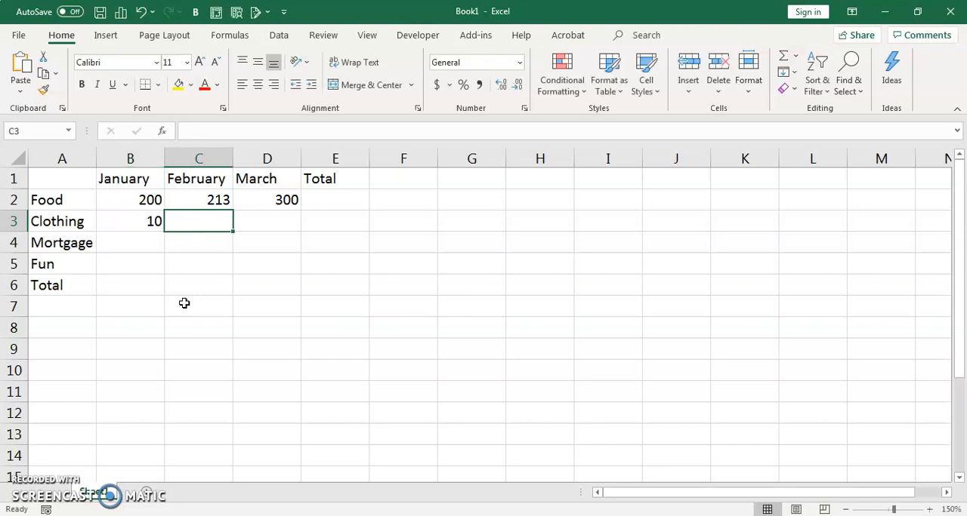
pyautogui.write('50')
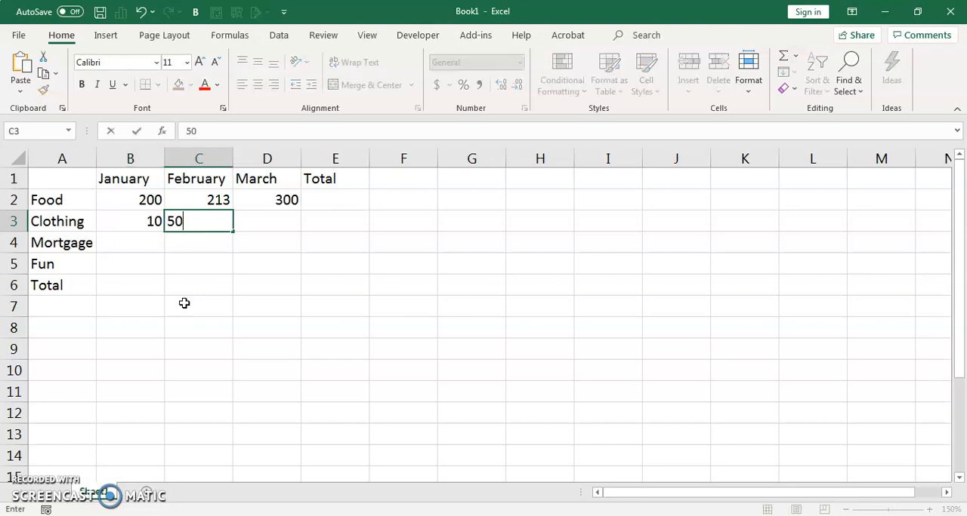
pyautogui.press('Tab')
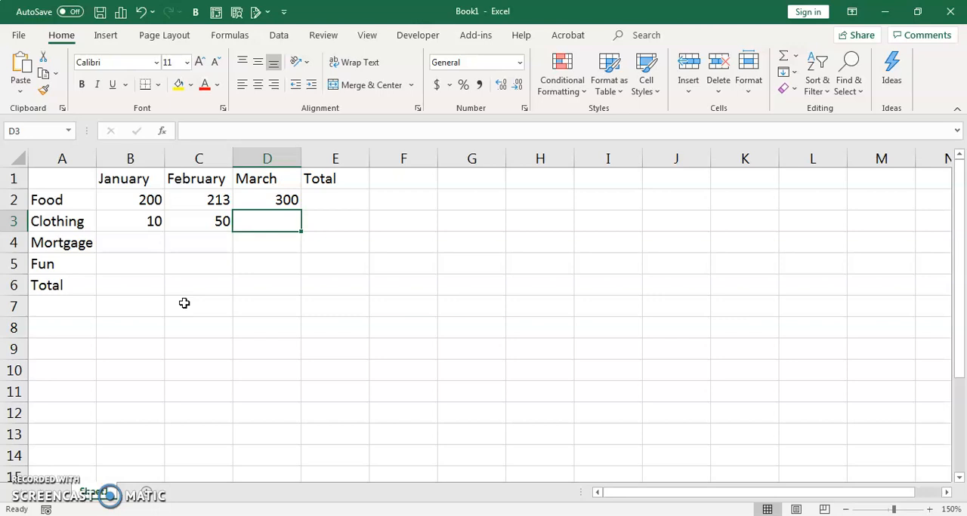
pyautogui.write('4000')
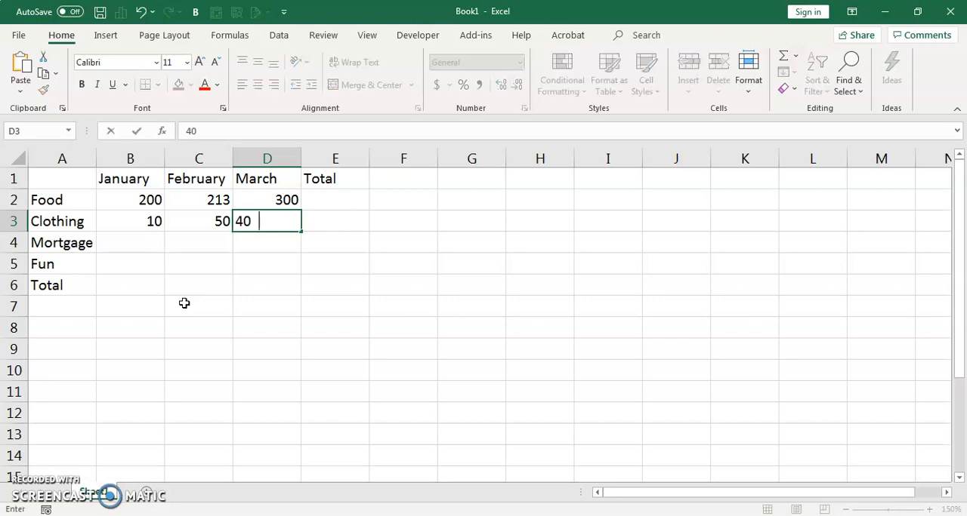
pyautogui.press('BackSpace')
pyautogui.press('Return')
# Step: Enter 900 as the January Mortgage amount in B4 and copy it across to February and March
pyautogui.press('Left')
pyautogui.press('Left')
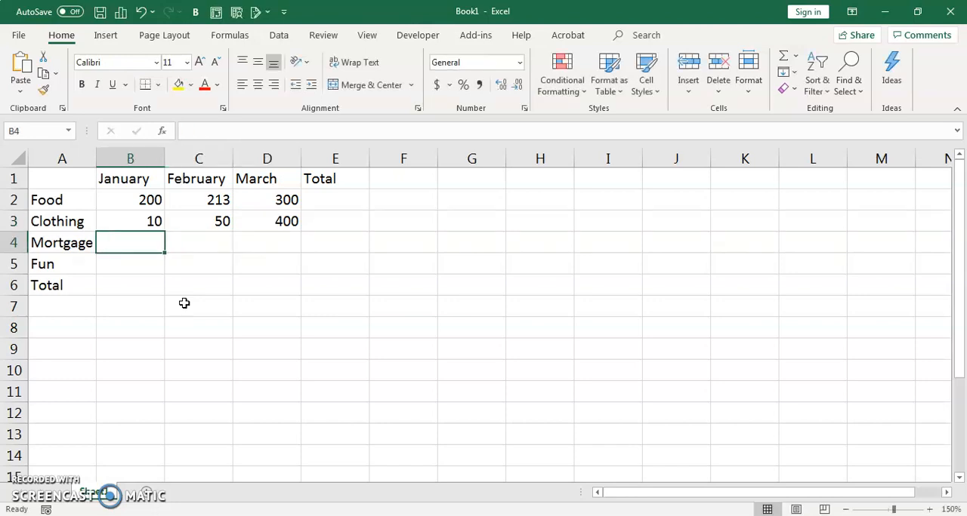
pyautogui.write('900')
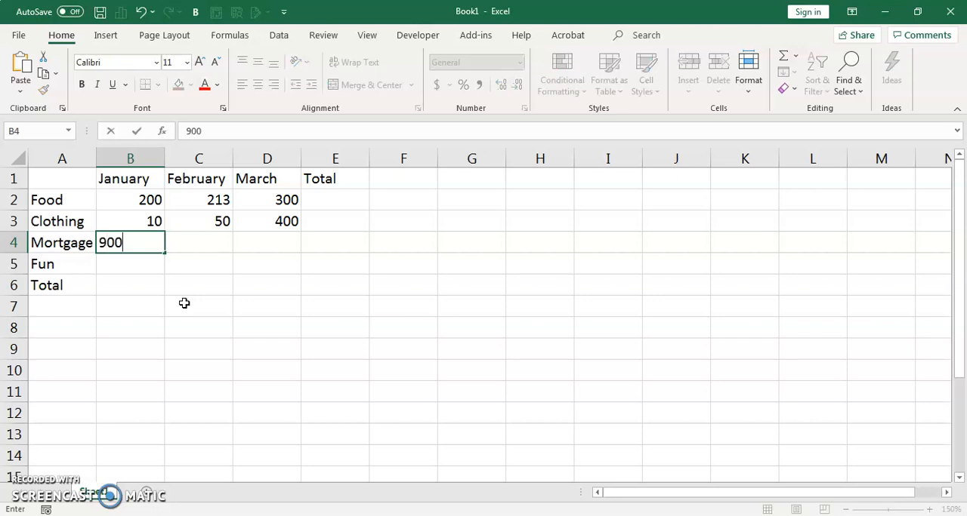
pyautogui.press('Tab')
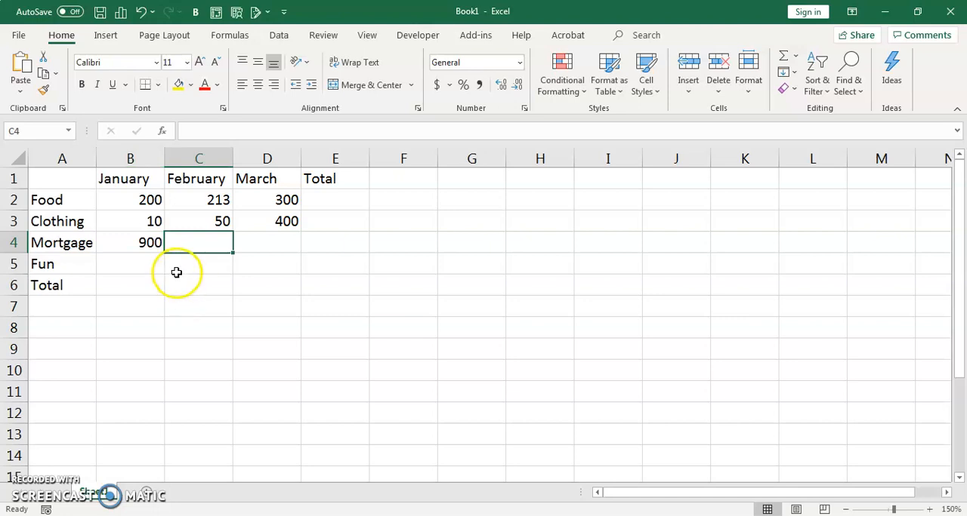
pyautogui.click(134, 242)
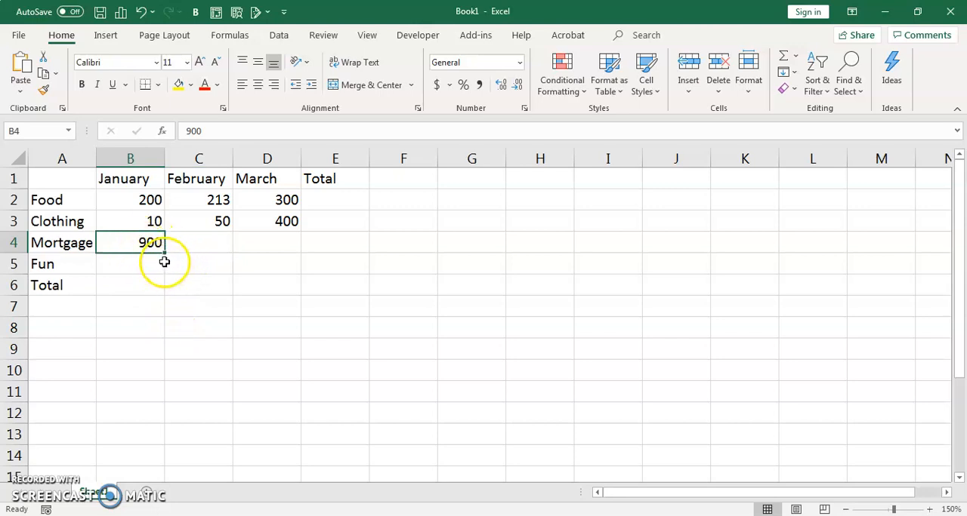
pyautogui.moveTo(167, 253); pyautogui.dragTo(305, 257)
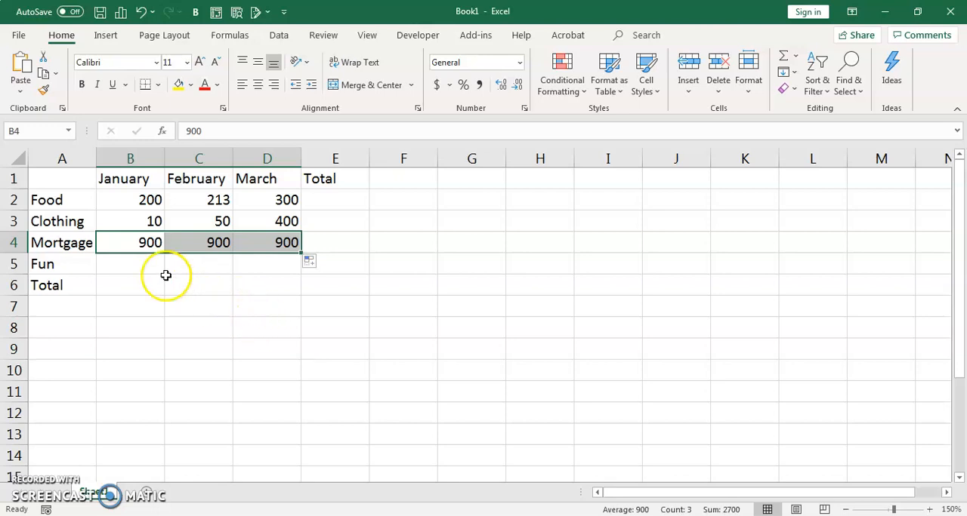
# Step: Fill in the Fun row with 100 for January, 200 for February and 3000 for March
pyautogui.click(136, 264)
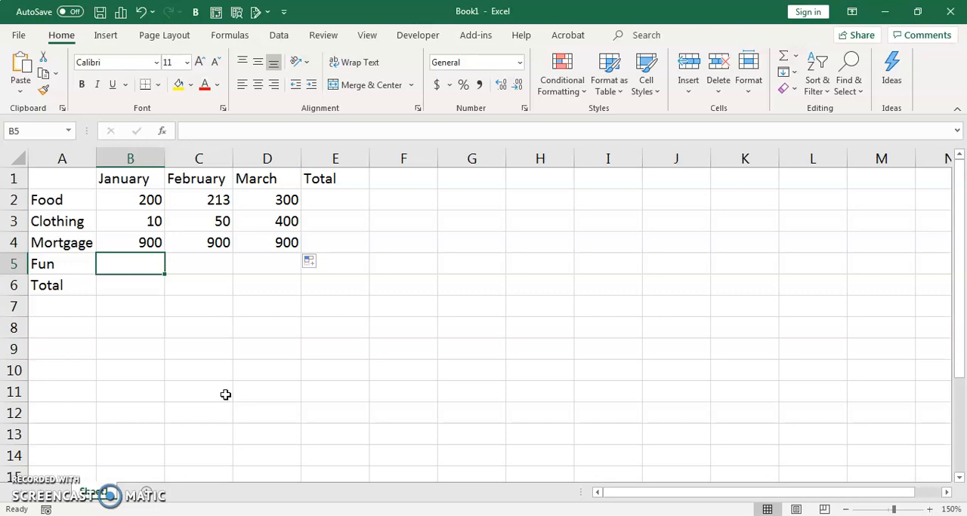
pyautogui.write('100')
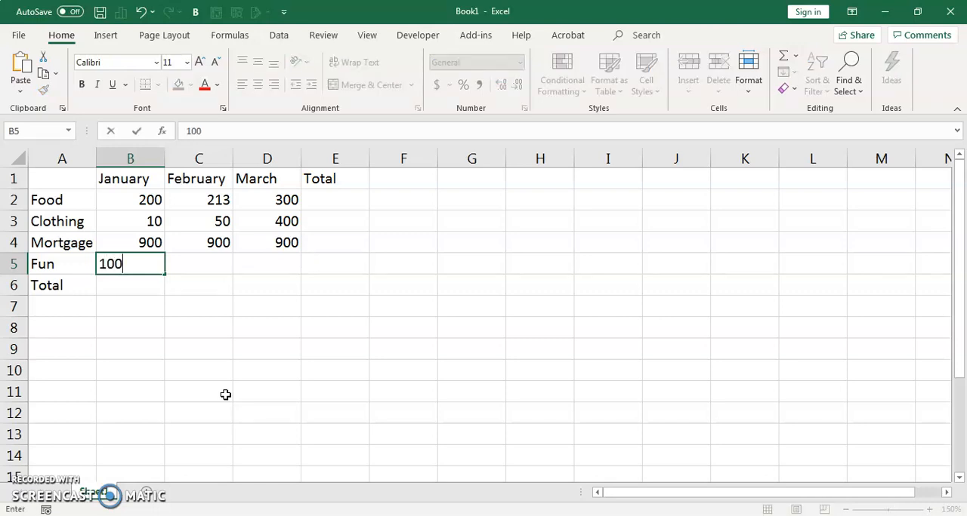
pyautogui.press('Tab')
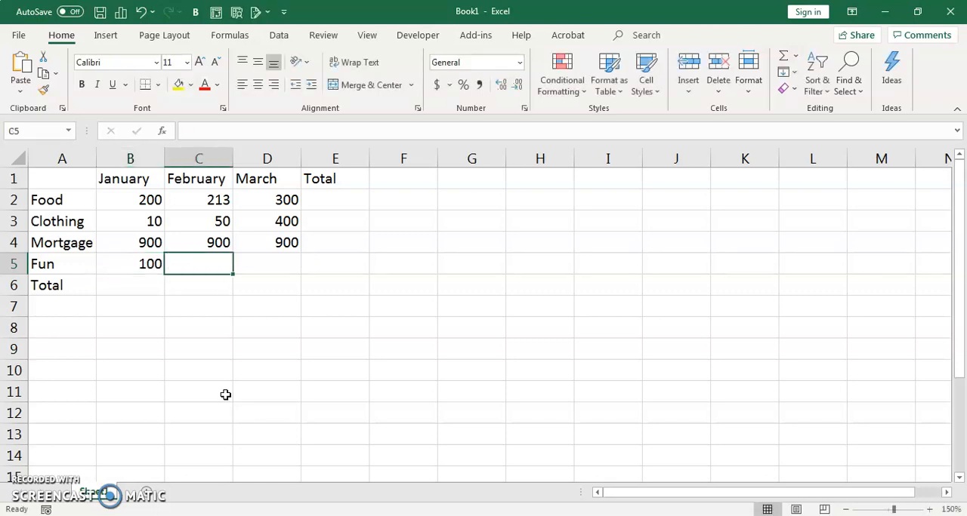
pyautogui.write('200')
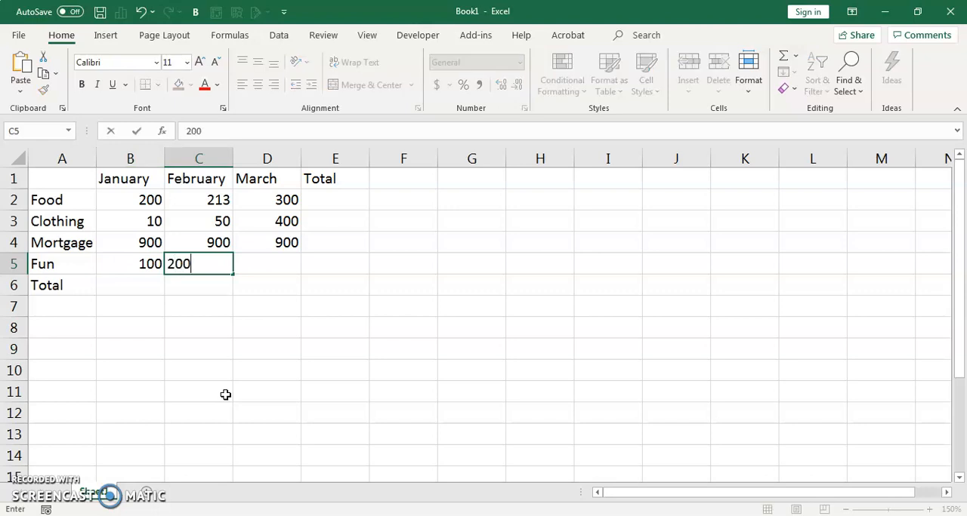
pyautogui.press('Tab')
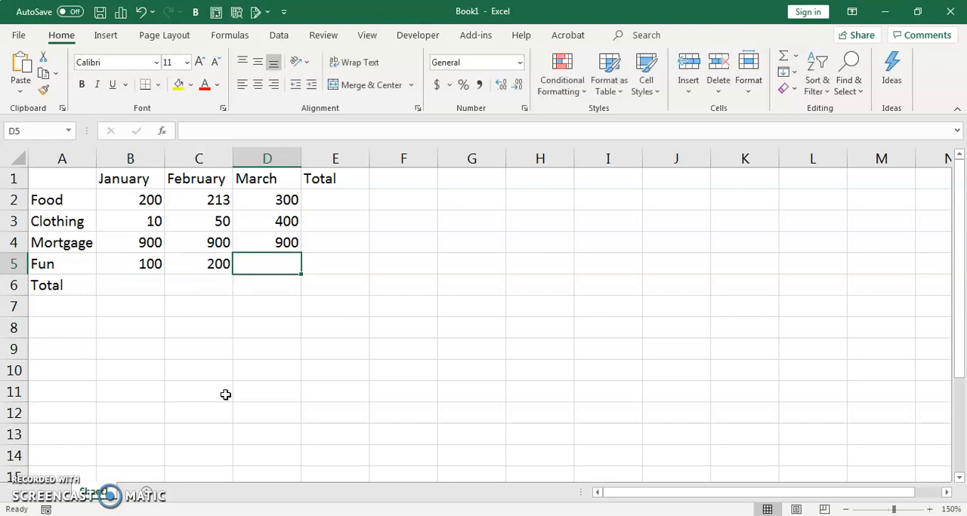
pyautogui.write('3')
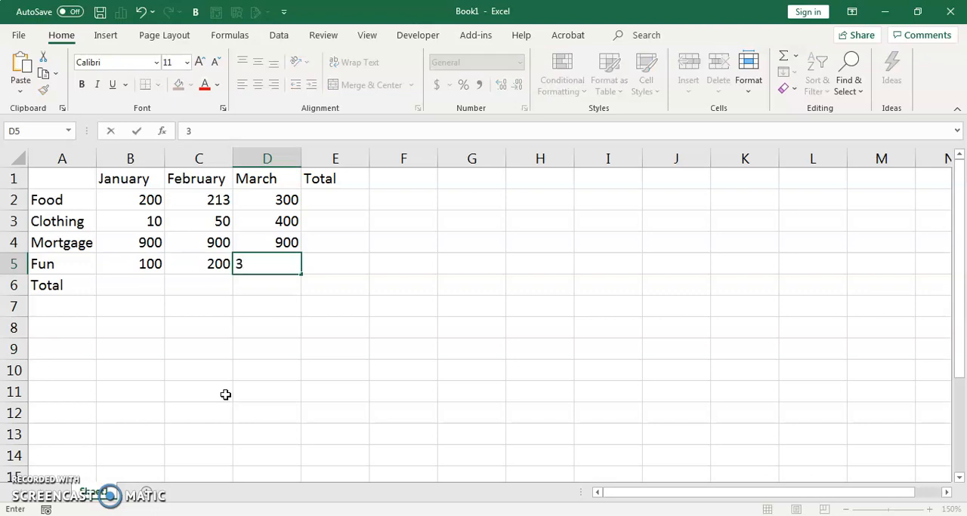
pyautogui.write('000')
pyautogui.press('Return')
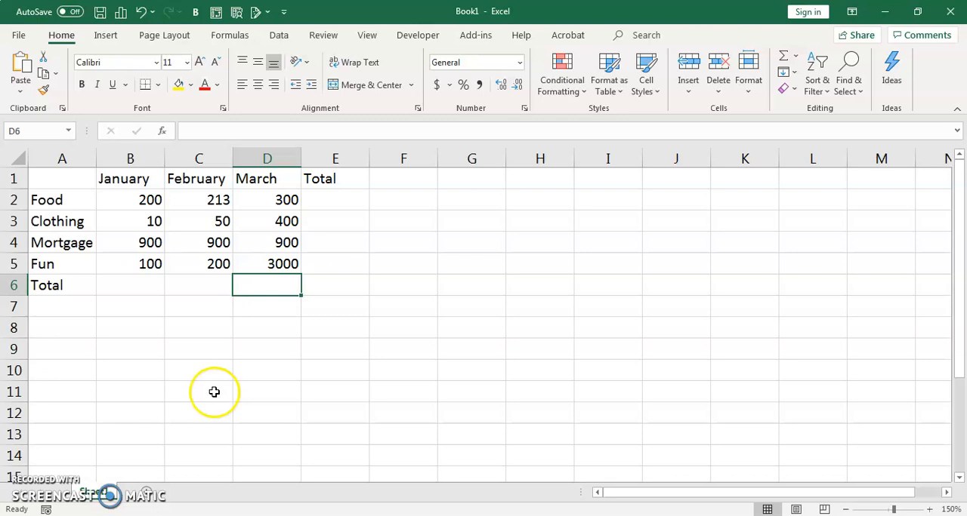
# Step: Add the row labels Income in A8 and Net in A10
pyautogui.click(53, 328)
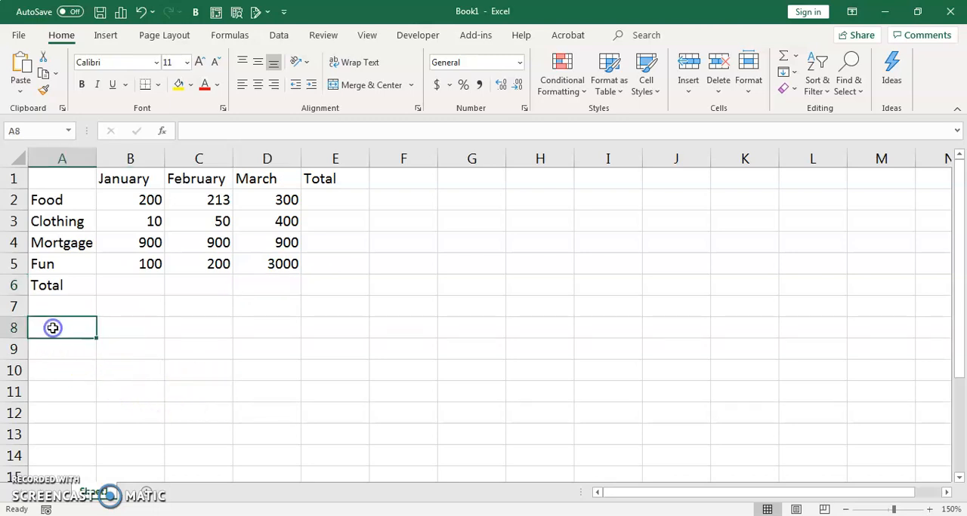
pyautogui.write('Income')
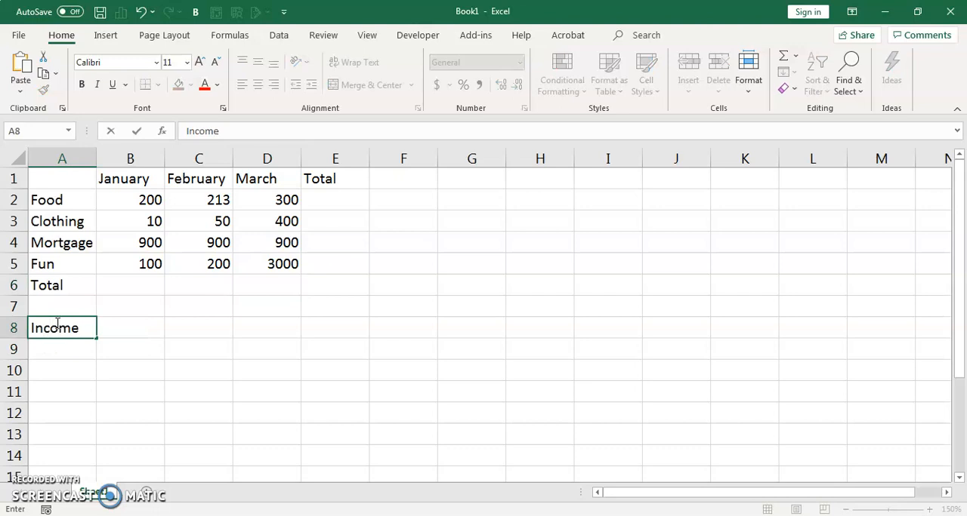
pyautogui.press('Return')
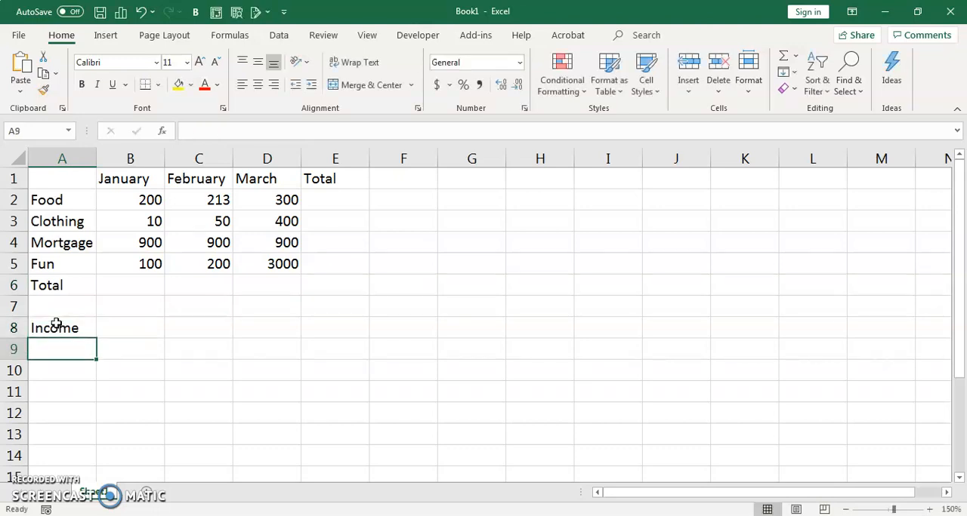
pyautogui.press('Return')
pyautogui.write('Net')
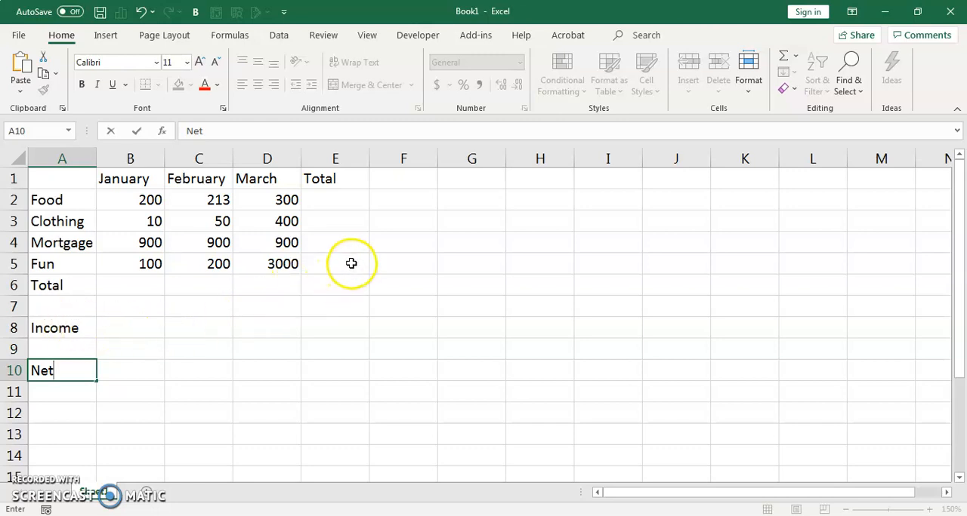
# Step: Total the Food row in E2 with a SUM of B2:D2, copy it down to E5 and check the copied formulas
pyautogui.click(323, 197)
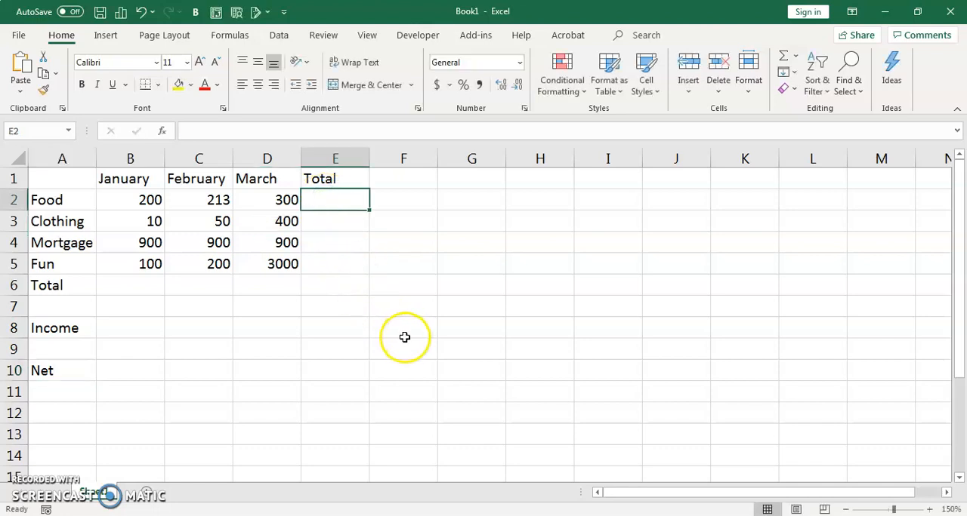
pyautogui.click(783, 59)
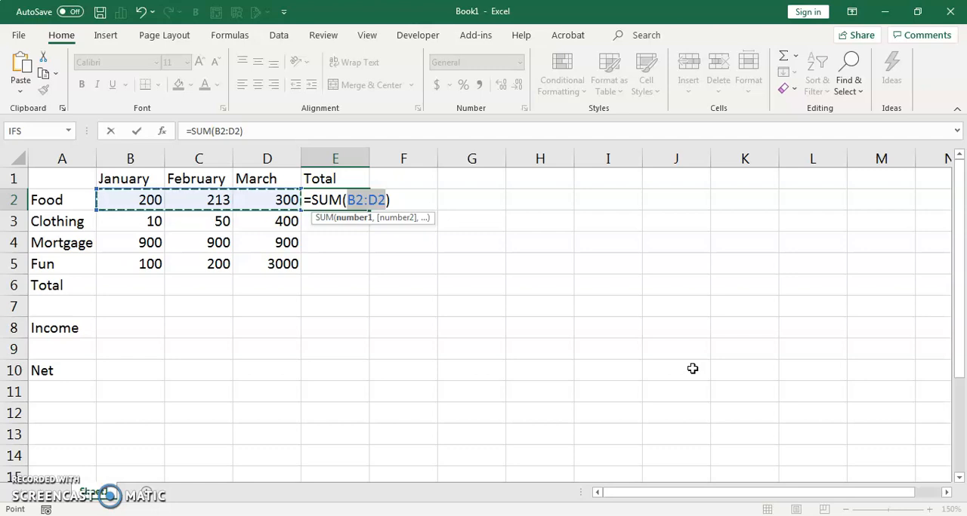
pyautogui.press('Return')
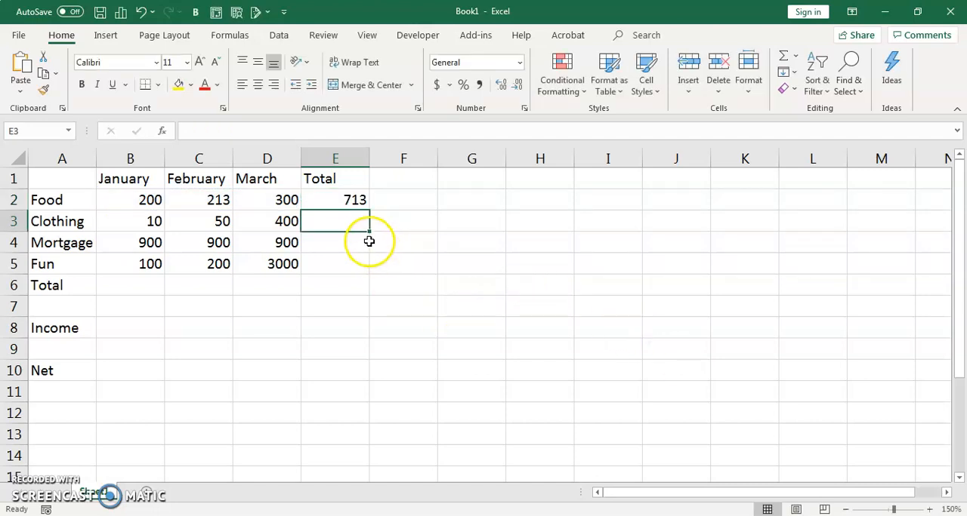
pyautogui.click(341, 200)
pyautogui.moveTo(369, 210); pyautogui.dragTo(371, 276)
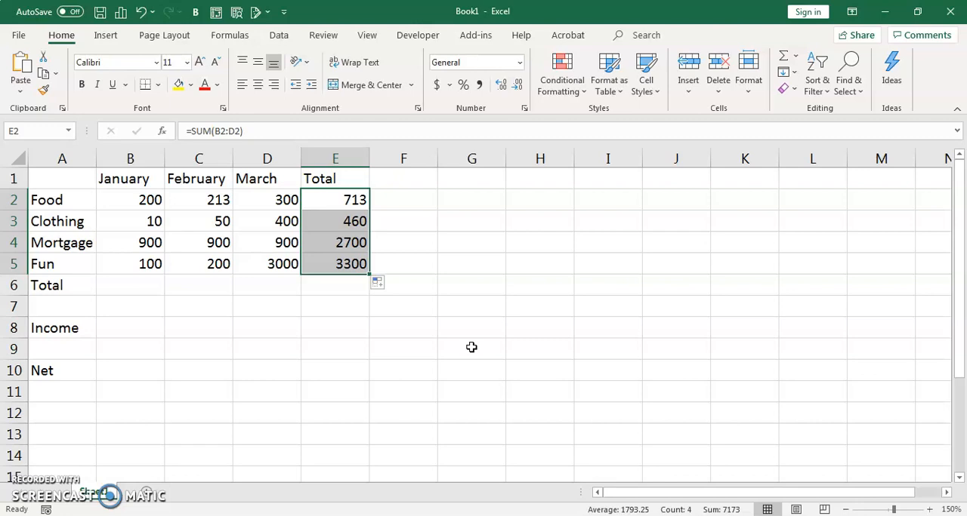
pyautogui.click(335, 199)
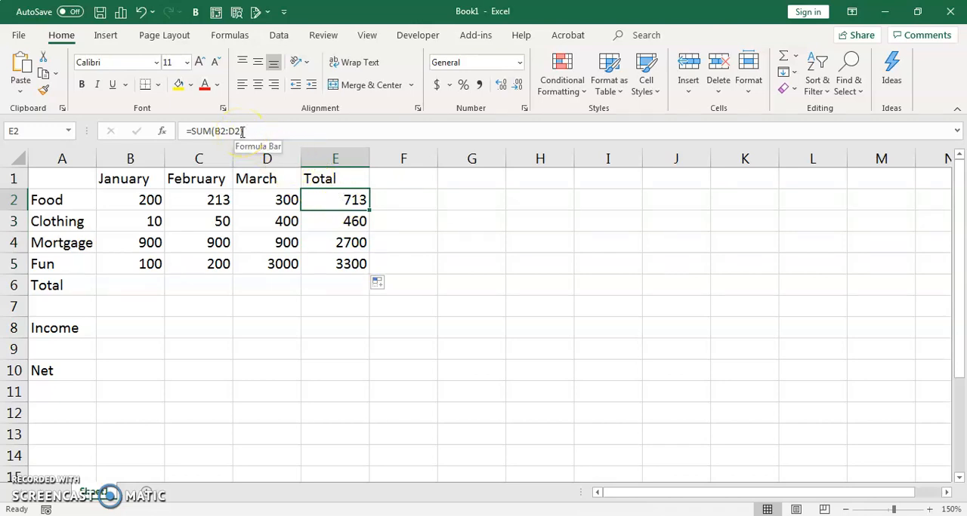
pyautogui.click(352, 264)
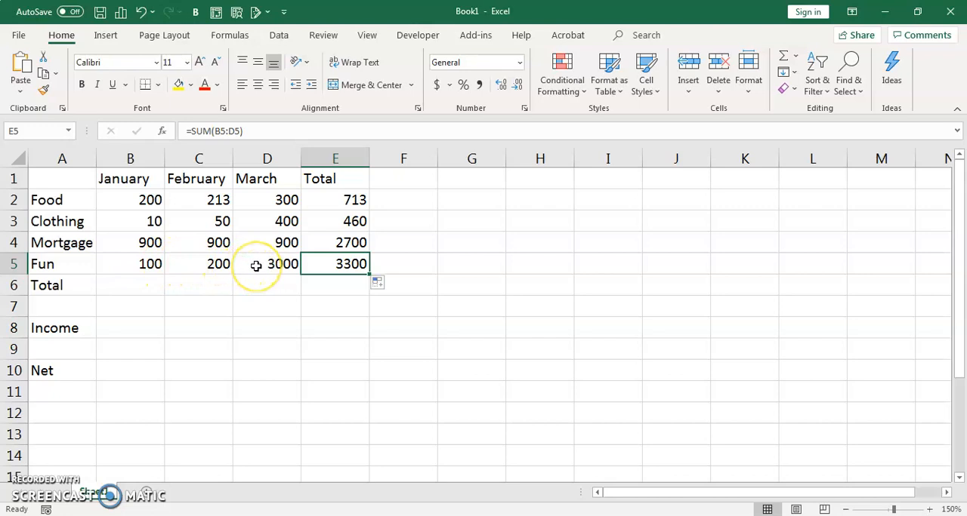
# Step: Total the January expenses in B6 with a SUM of B2:B5
pyautogui.click(151, 285)
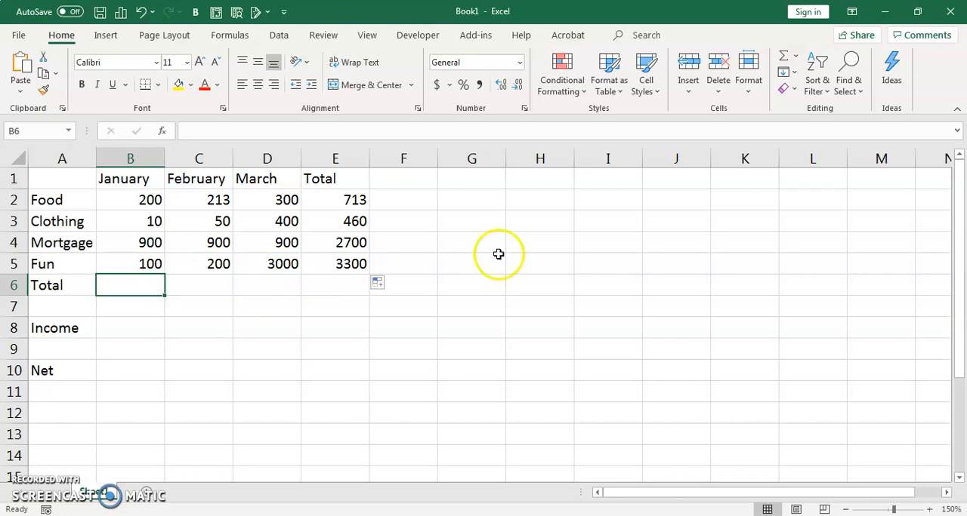
pyautogui.click(784, 59)
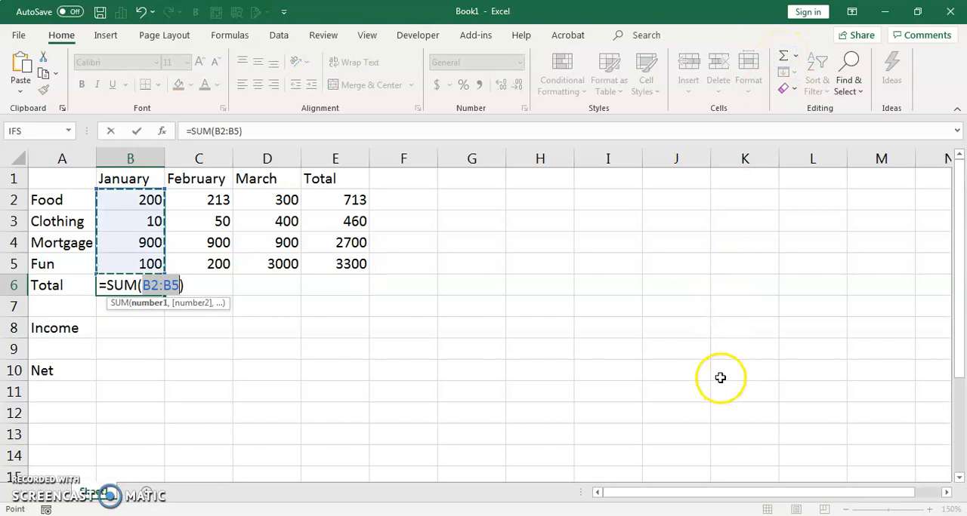
pyautogui.press('Return')
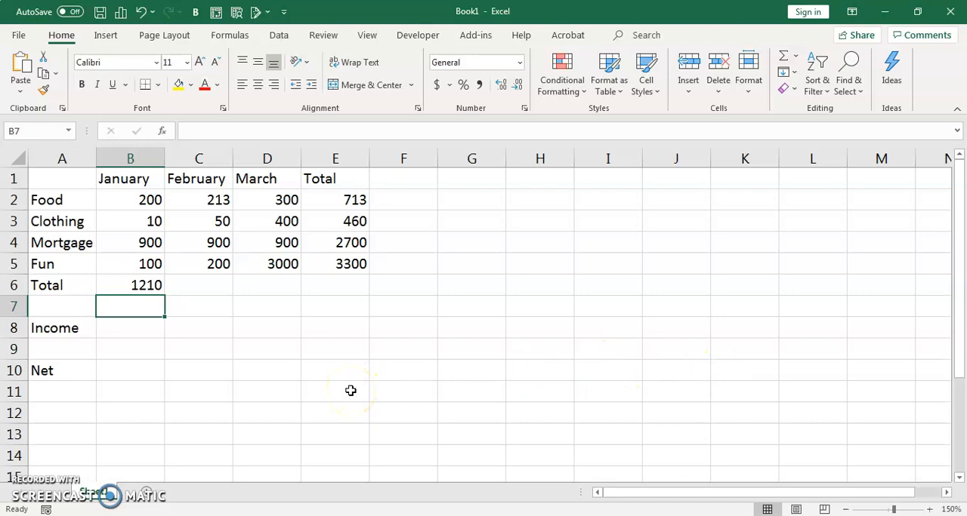
# Step: Check the sums of the January amounts B2:B5 and the Food amounts B2:D2 by selecting each range
pyautogui.click(128, 199)
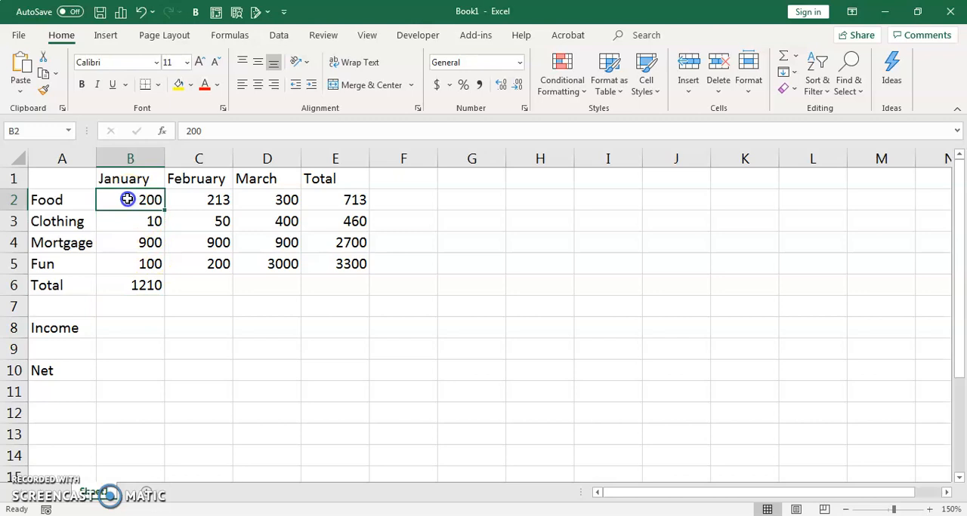
pyautogui.moveTo(128, 199); pyautogui.dragTo(133, 261)
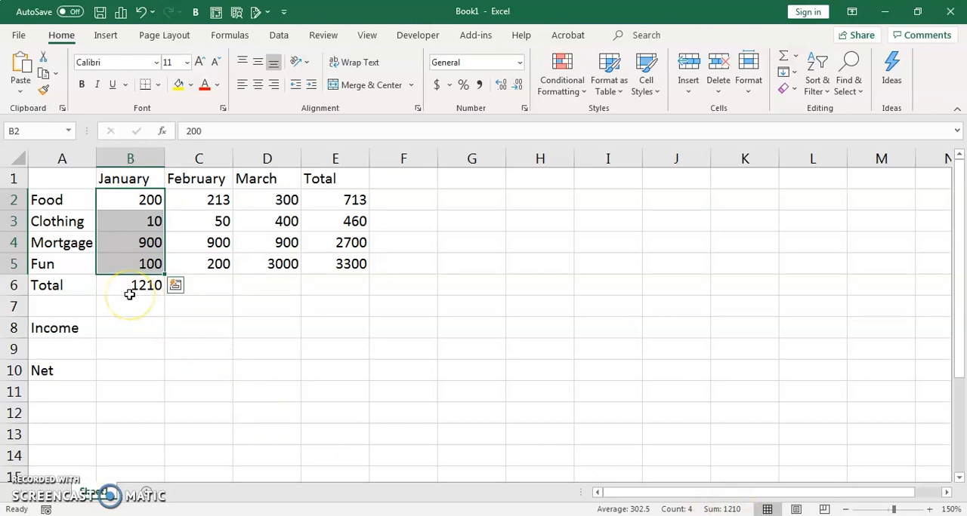
pyautogui.click(122, 200)
pyautogui.moveTo(121, 199); pyautogui.dragTo(262, 210)
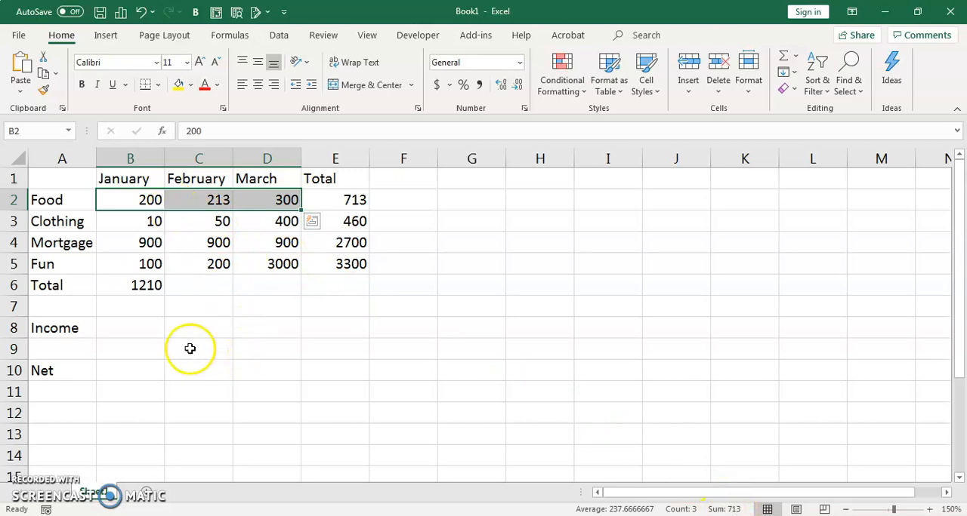
# Step: Copy the January total formula from B6 across to E6 and inspect the March total's formula
pyautogui.click(126, 284)
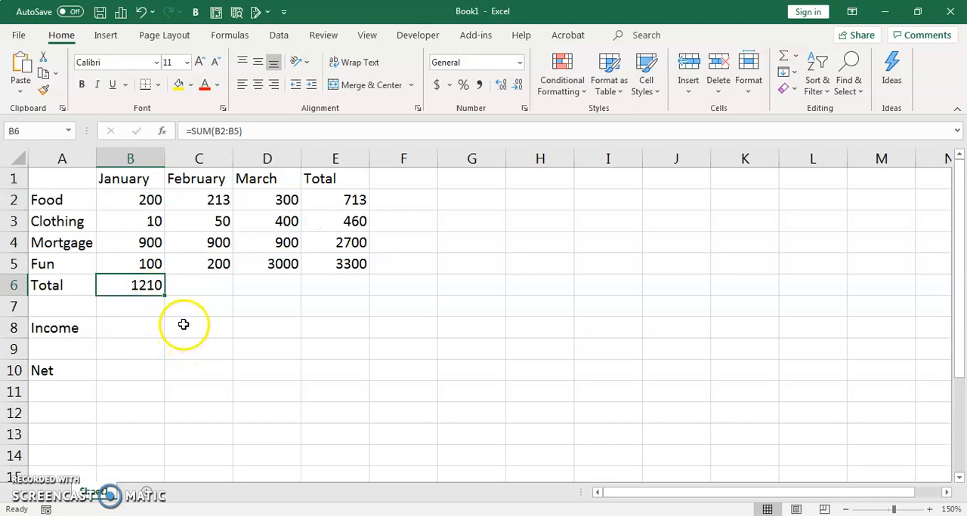
pyautogui.moveTo(165, 295); pyautogui.dragTo(391, 298)
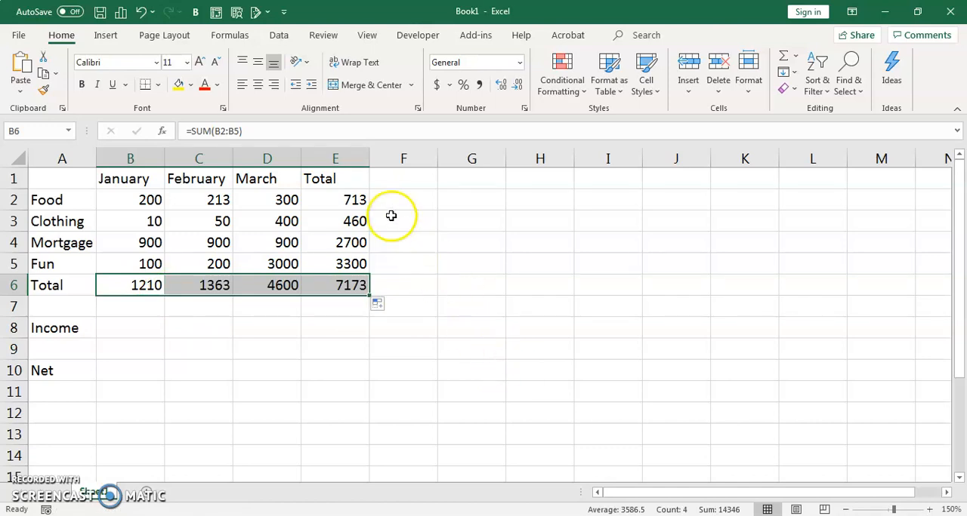
pyautogui.click(278, 287)
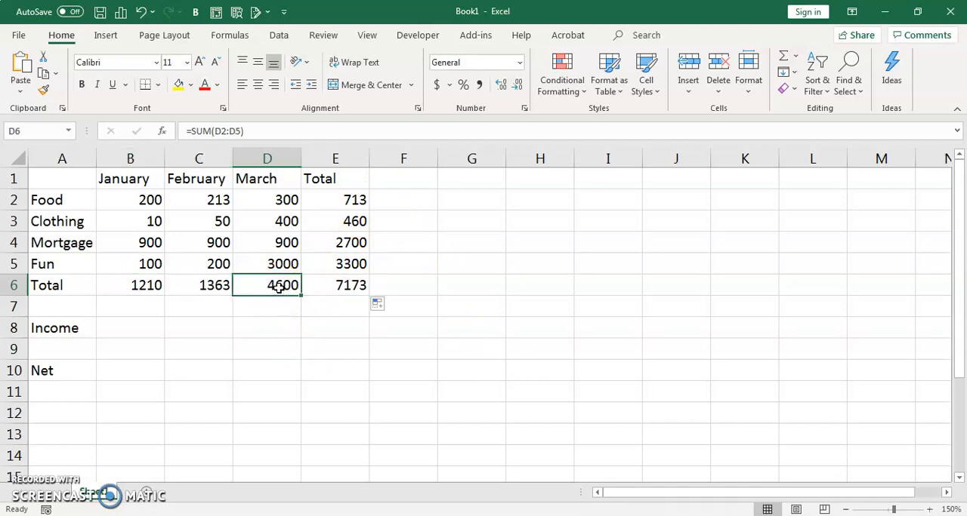
pyautogui.click(247, 131)
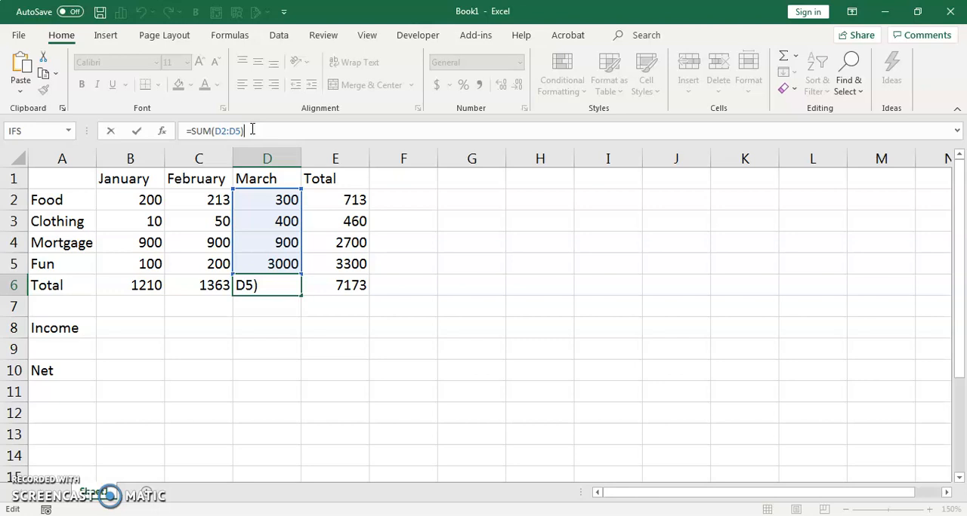
pyautogui.press('Return')
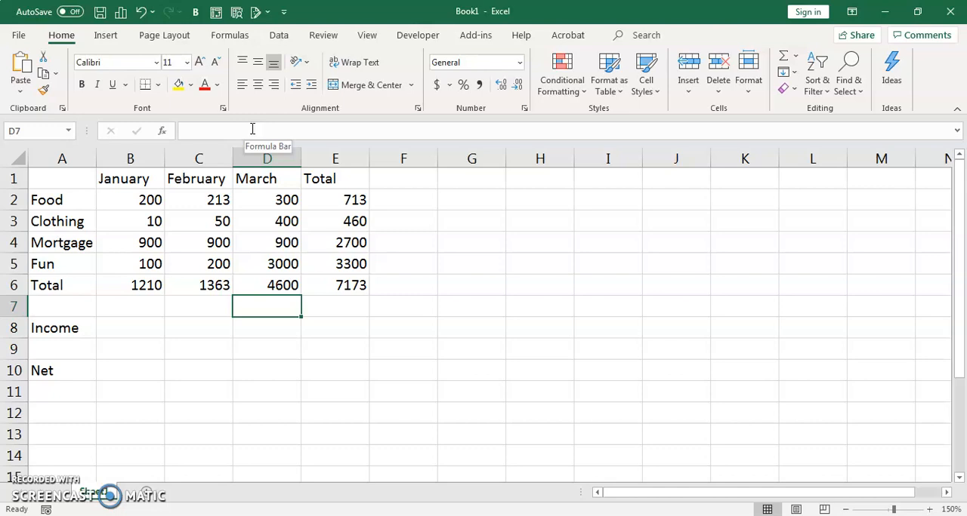
# Step: Enter 3000 as the January Income in B8 and copy it across to February and March
pyautogui.click(137, 327)
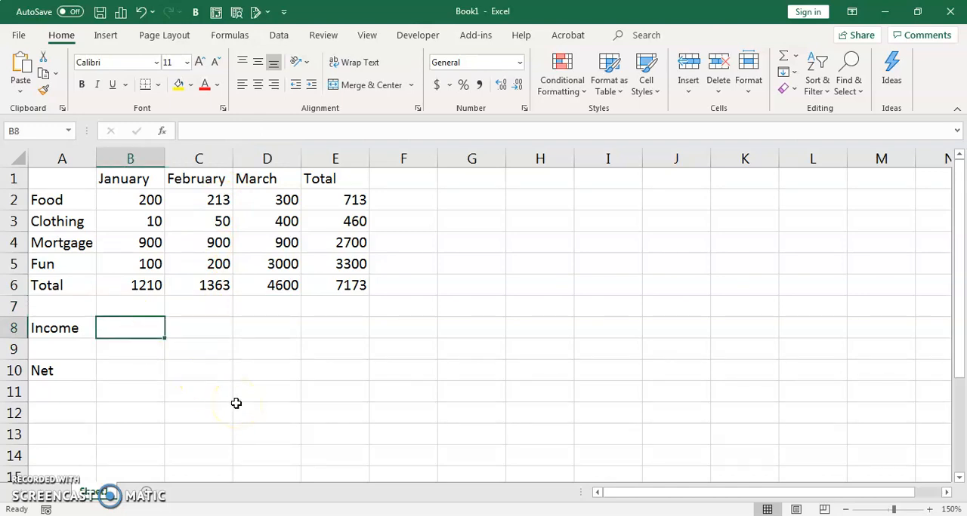
pyautogui.write('3000')
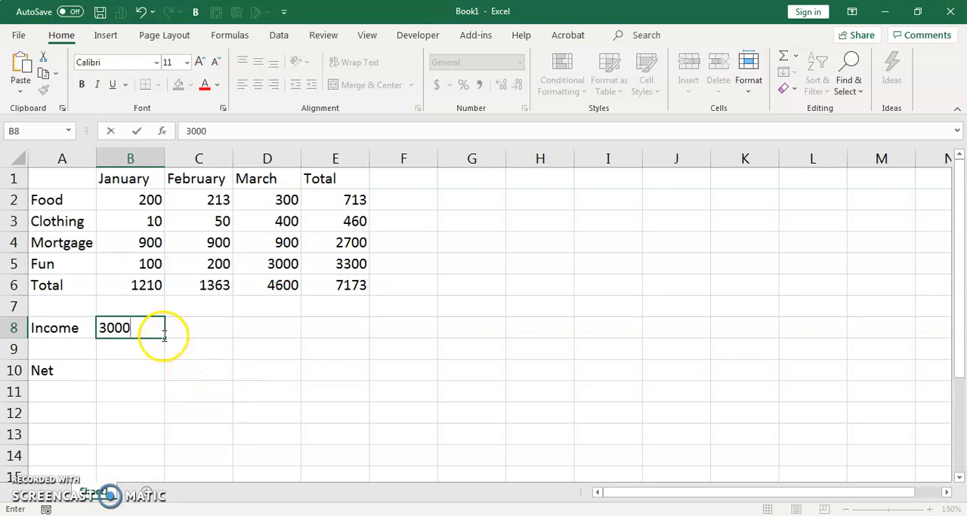
pyautogui.moveTo(164, 337); pyautogui.dragTo(292, 342)
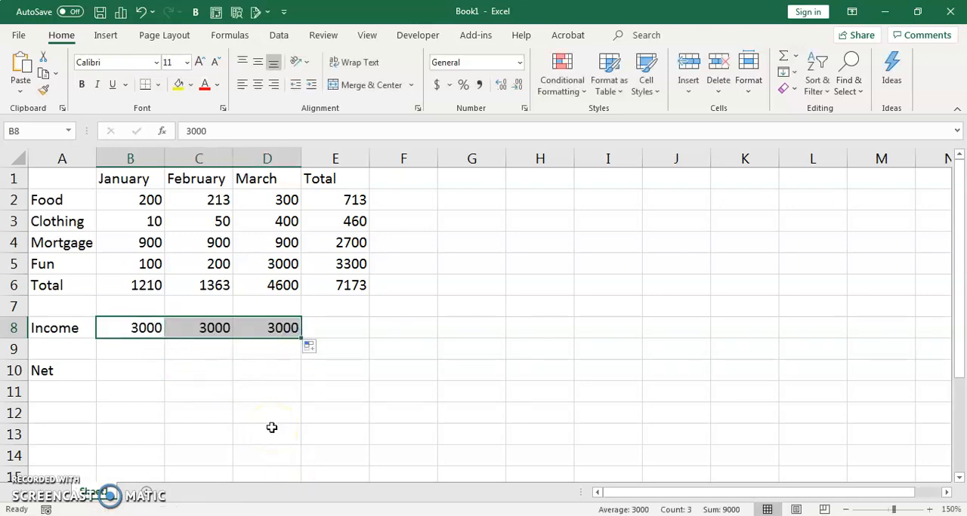
# Step: Calculate the January Net in B10 by subtracting the expense total from the income with the formula =B8-B6
pyautogui.click(132, 368)
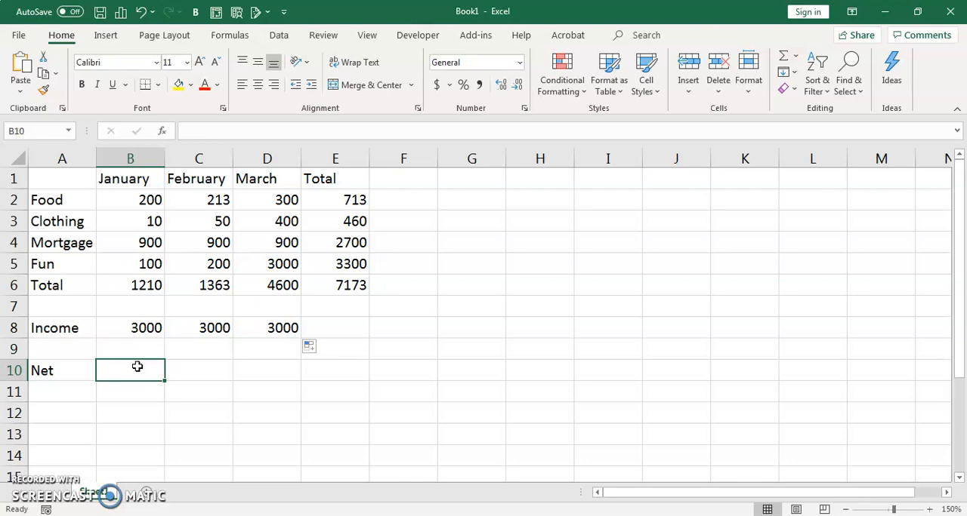
pyautogui.click(144, 327)
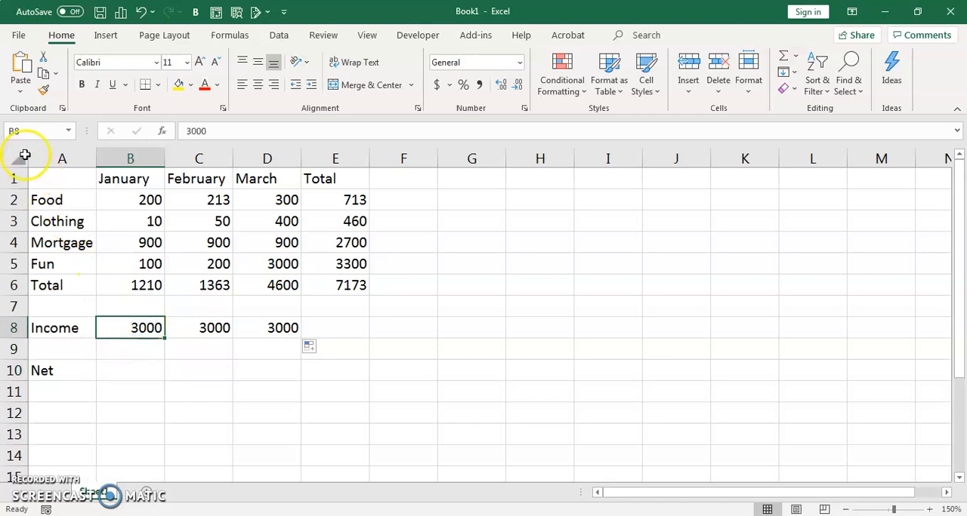
pyautogui.click(140, 287)
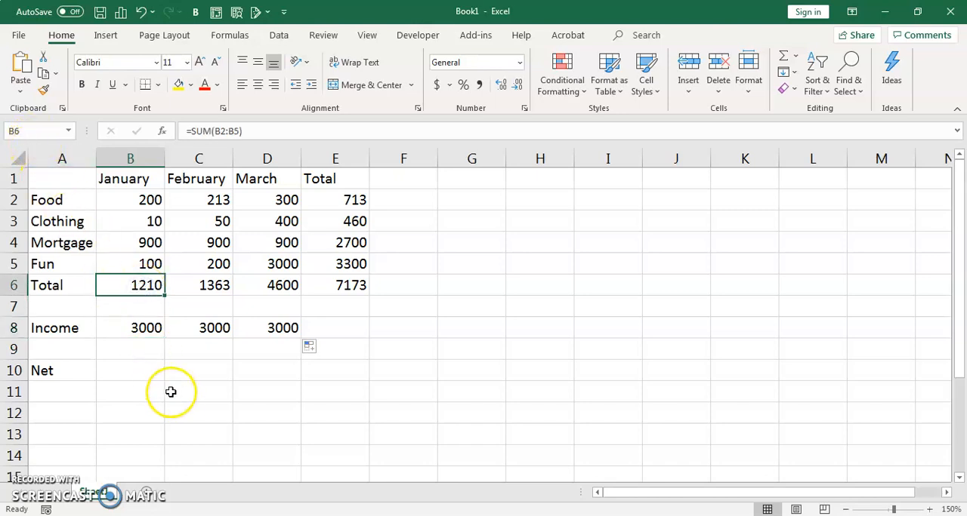
pyautogui.click(119, 371)
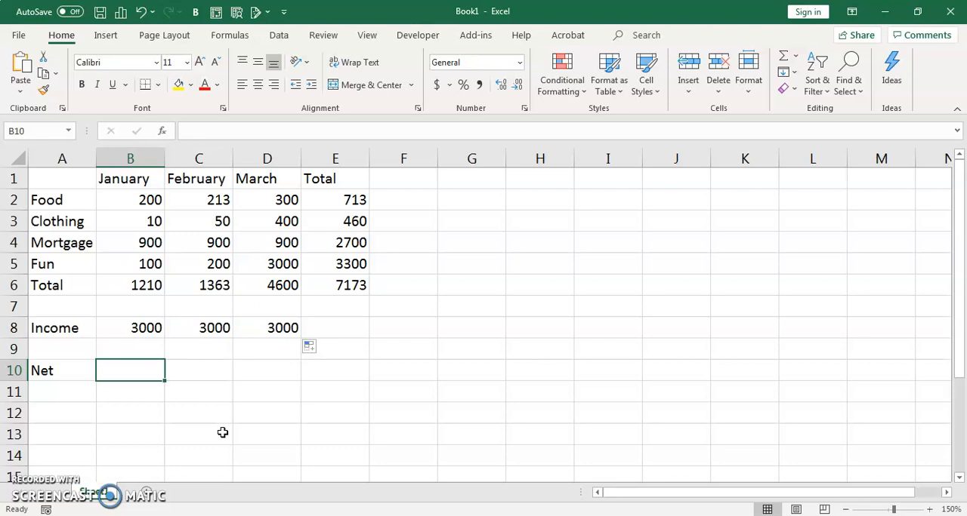
pyautogui.write('=')
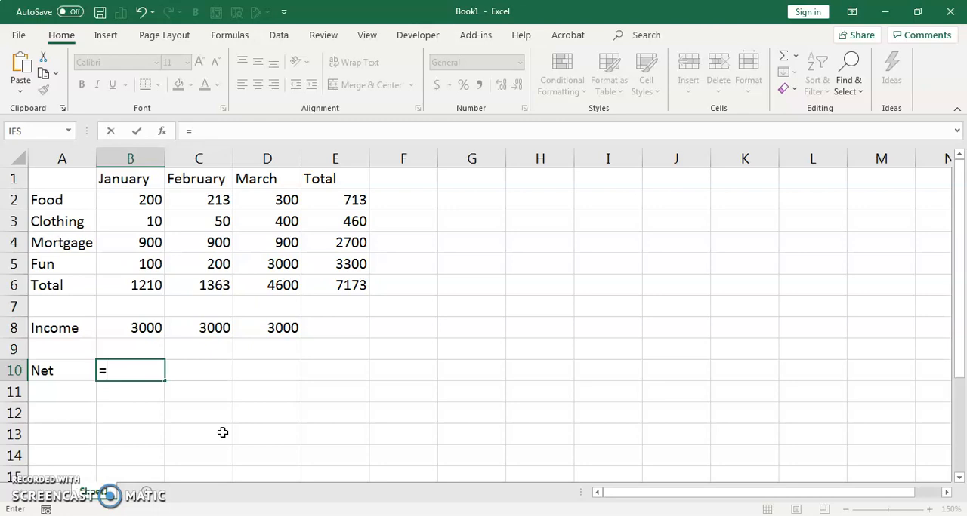
pyautogui.write('b8')
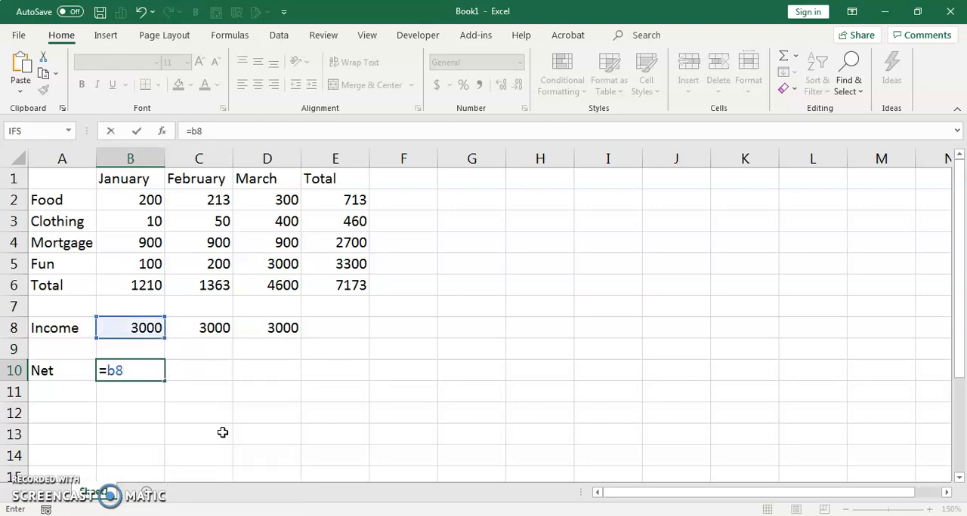
pyautogui.write('-')
pyautogui.write('b6')
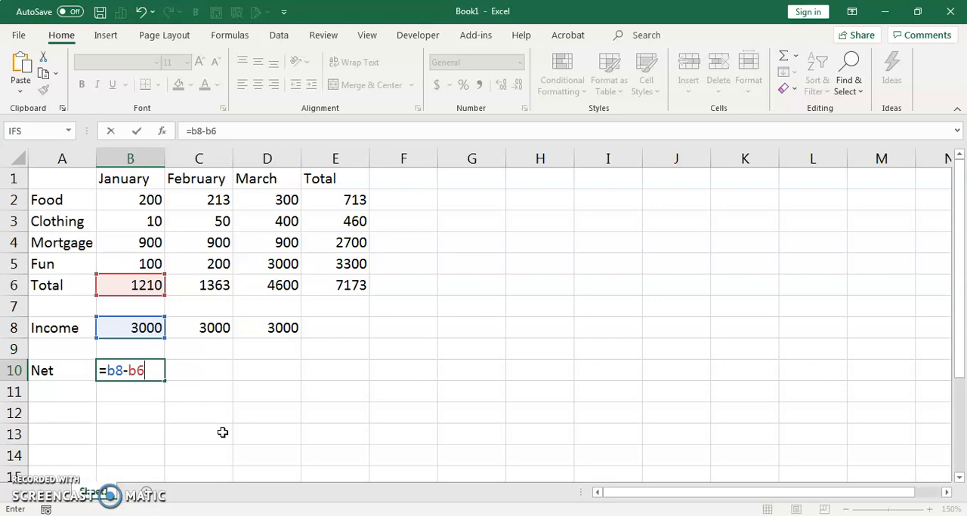
pyautogui.press('Return')
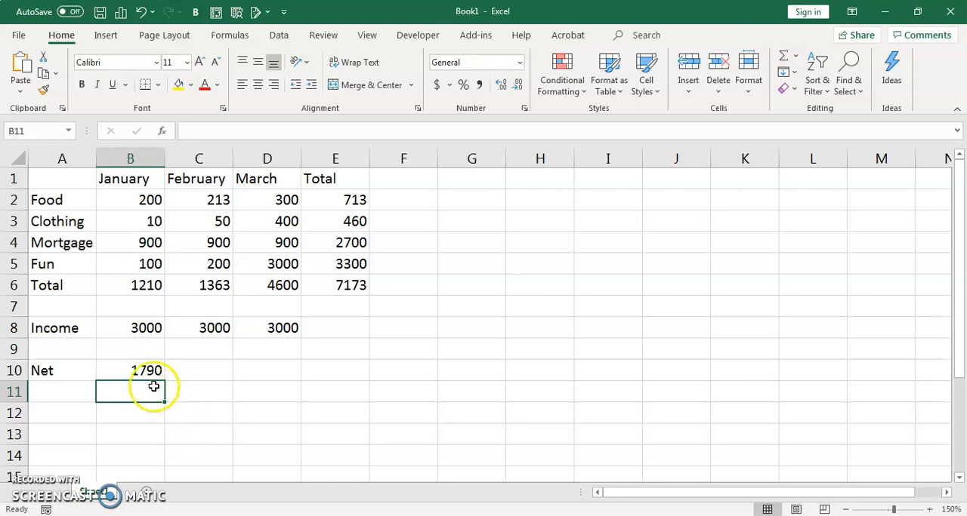
# Step: Copy the January Net formula from B10 across to D10 and inspect the March Net formula
pyautogui.click(130, 369)
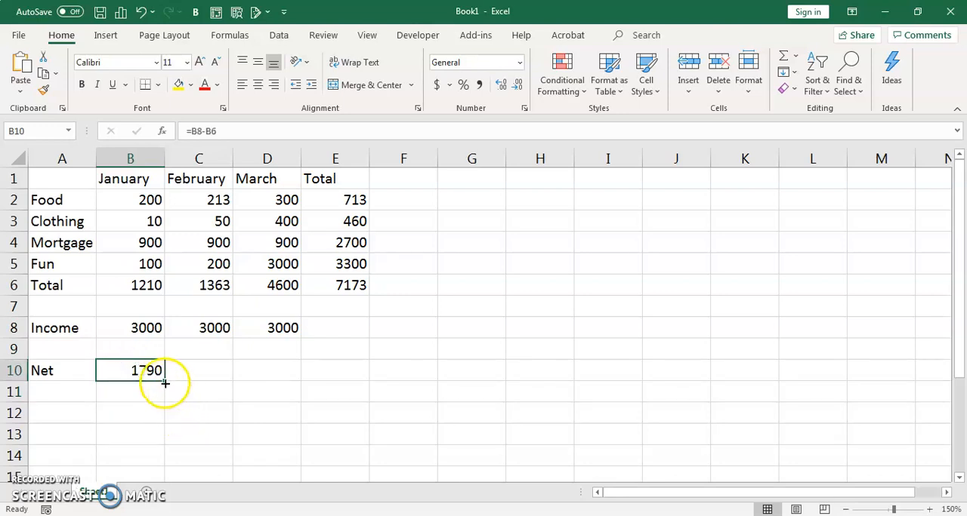
pyautogui.moveTo(163, 381); pyautogui.dragTo(296, 388)
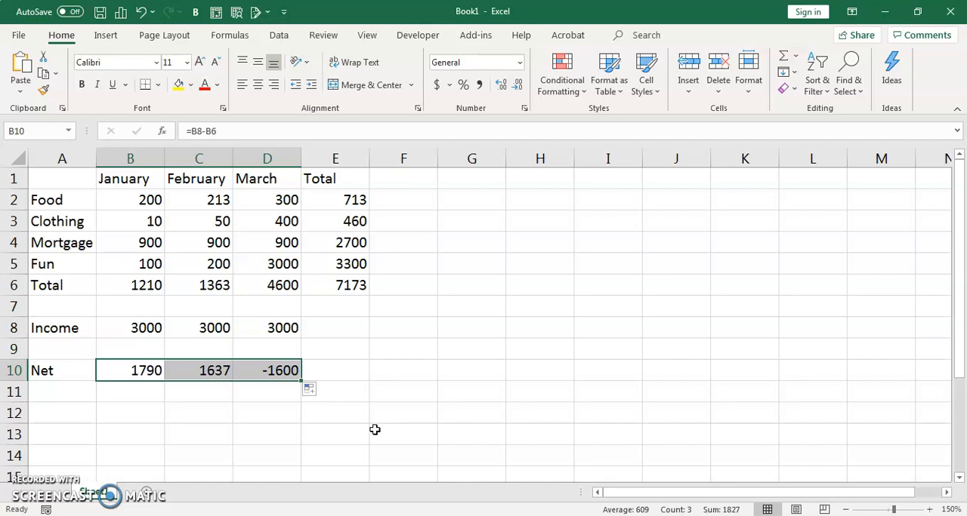
pyautogui.click(272, 370)
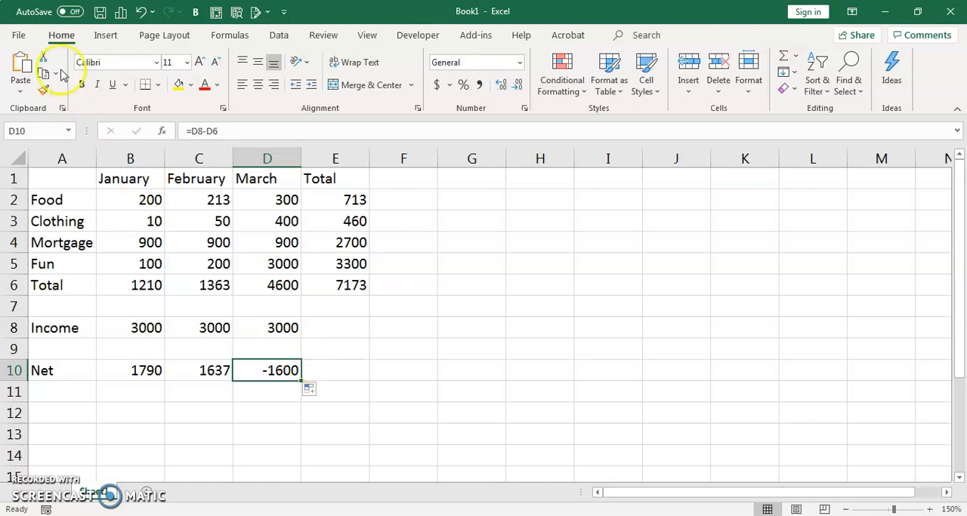
# Step: Start saving the workbook and choose the 2020 SCE Spring Course folder in My Documents as its location
pyautogui.click(21, 39)
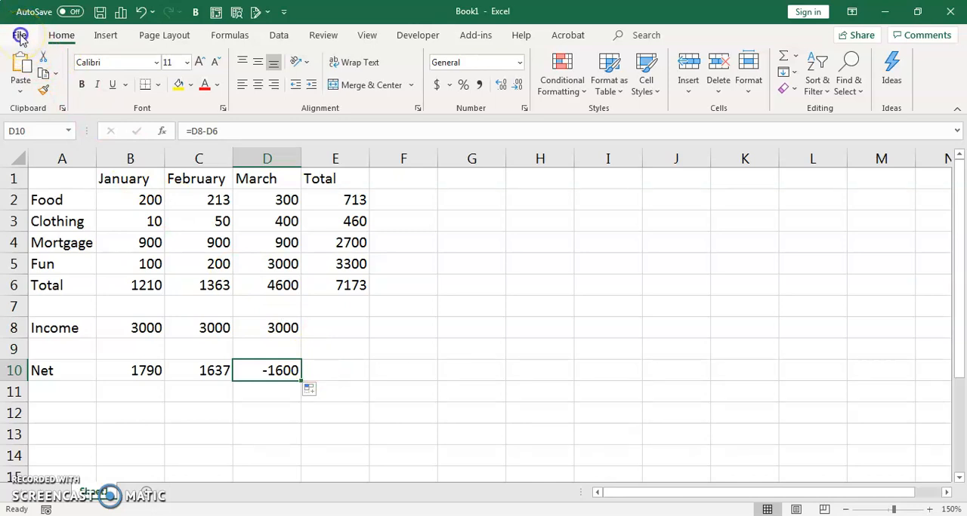
pyautogui.click(47, 200)
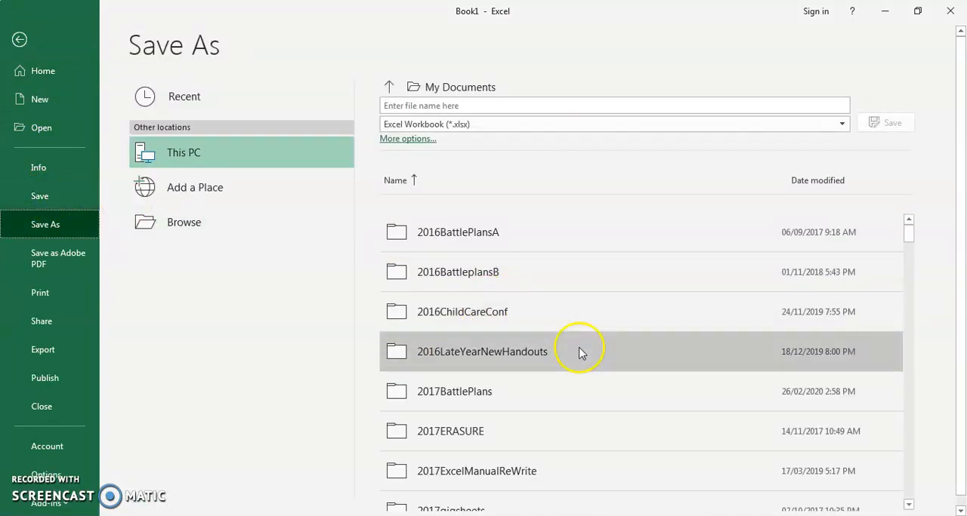
pyautogui.scroll(-4, 576, 389)
pyautogui.scroll(-10, 572, 391)
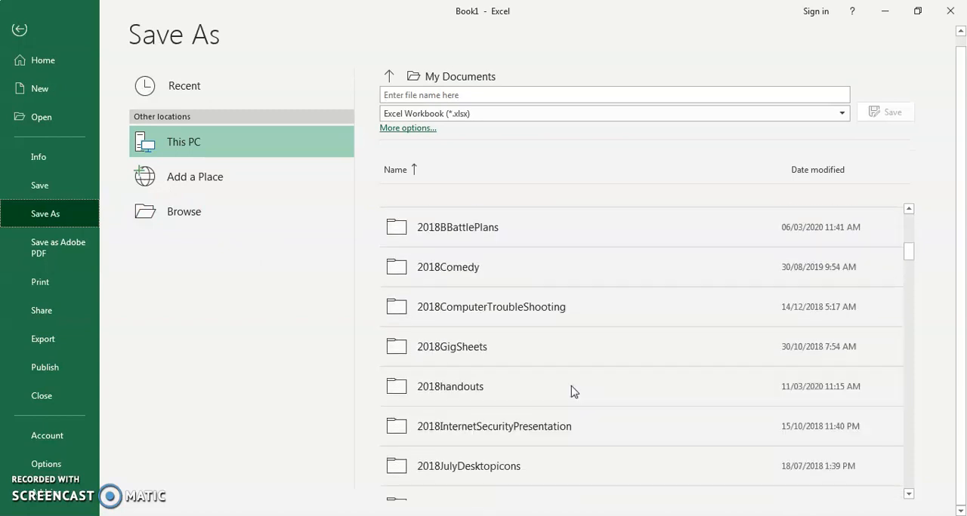
pyautogui.scroll(-10, 571, 391)
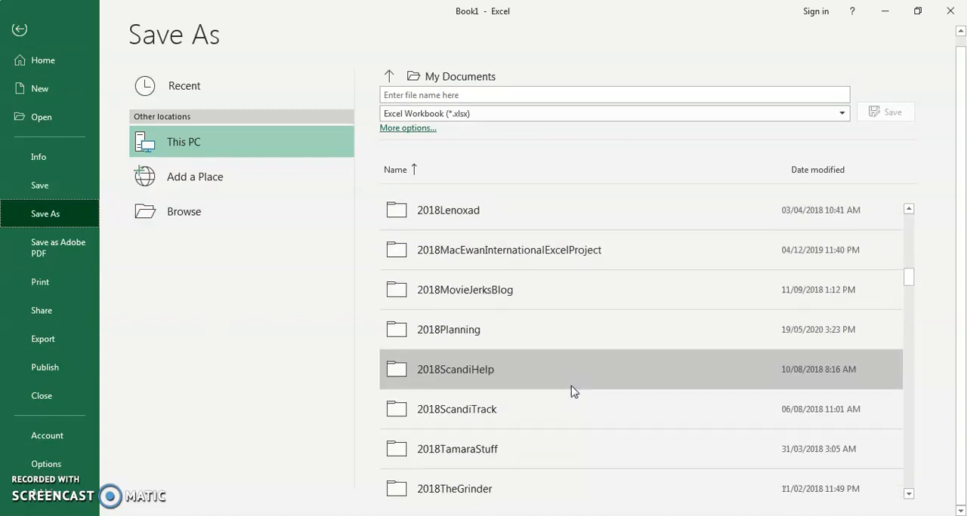
pyautogui.scroll(-10, 571, 391)
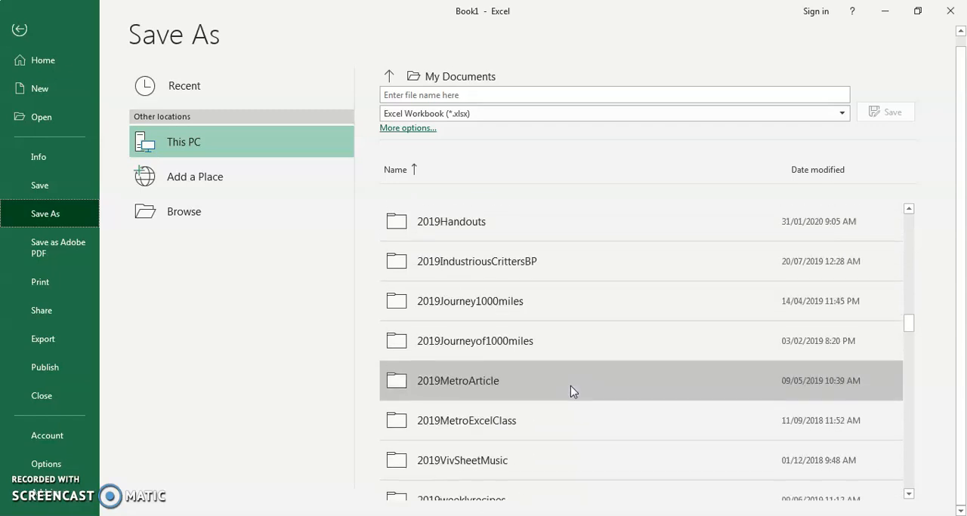
pyautogui.scroll(-1, 572, 391)
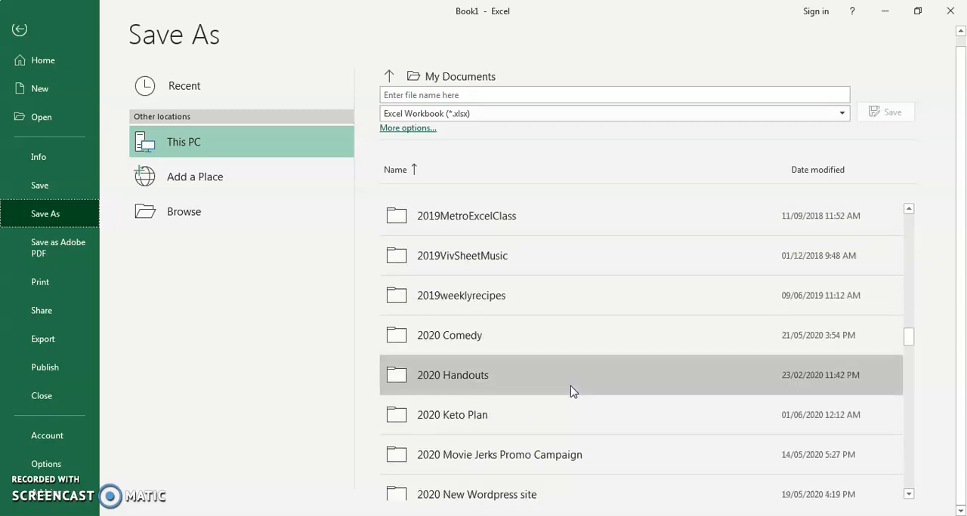
pyautogui.scroll(-1, 571, 391)
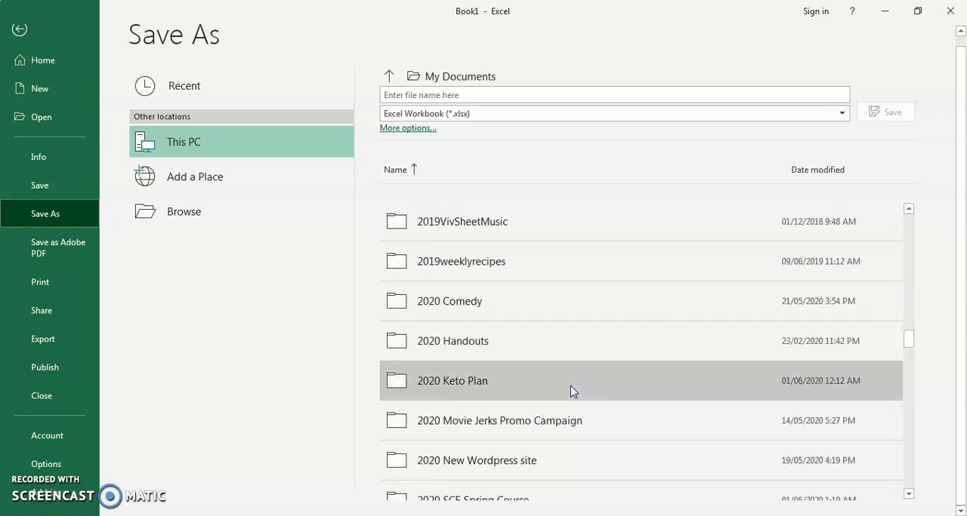
pyautogui.scroll(-3, 572, 391)
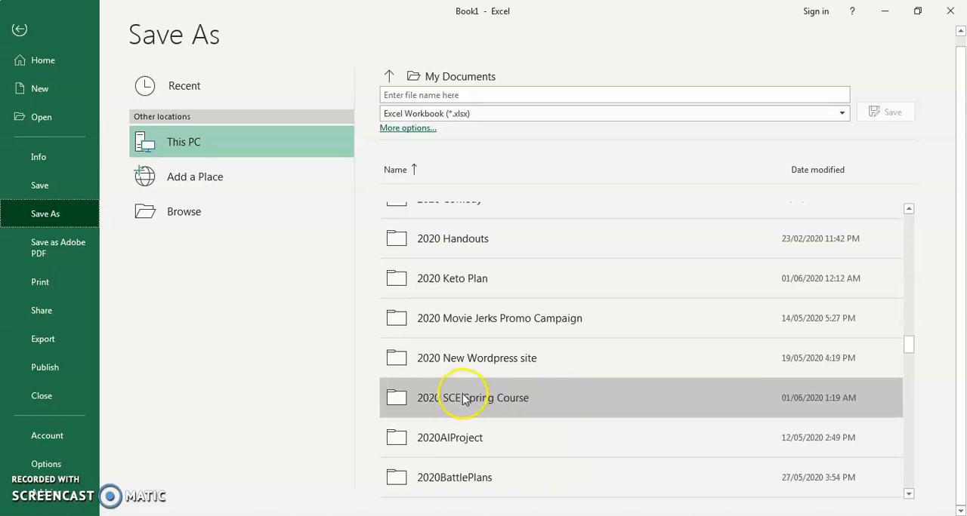
pyautogui.click(463, 400)
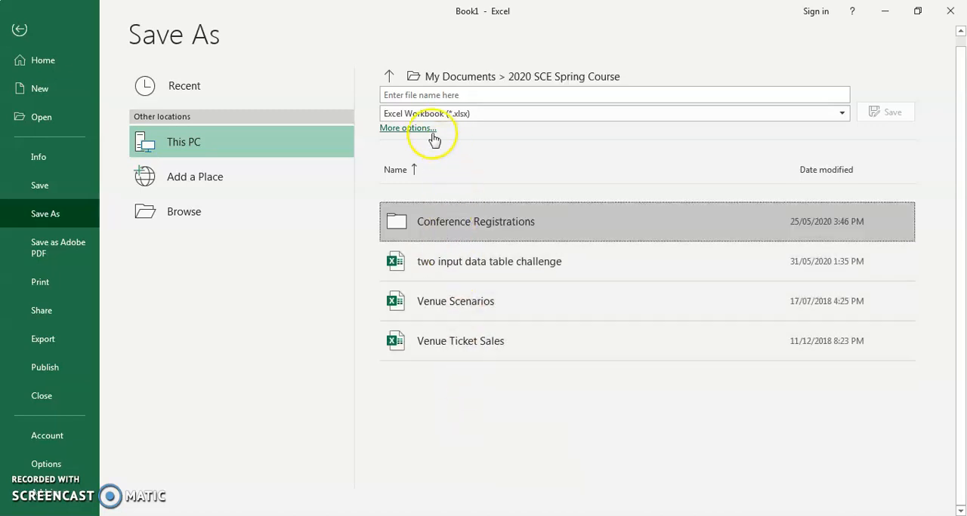
# Step: Name the workbook "my fantastic budget" and save it as an Excel Workbook in the chosen folder
pyautogui.click(388, 95)
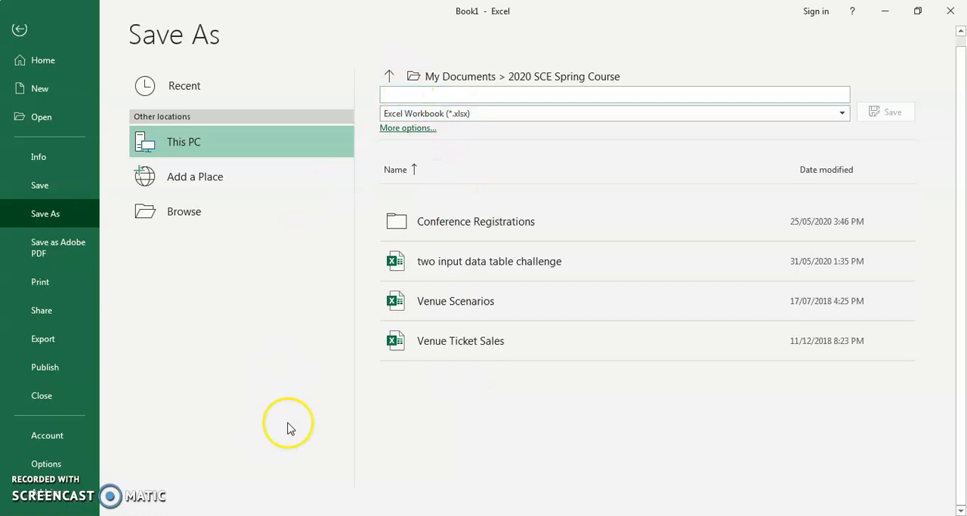
pyautogui.write('my fan')
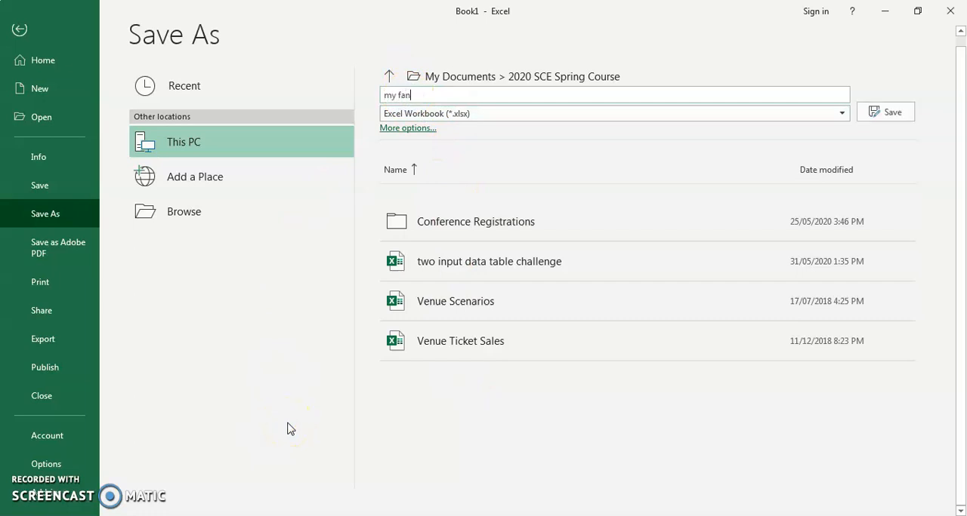
pyautogui.write('tastic budget')
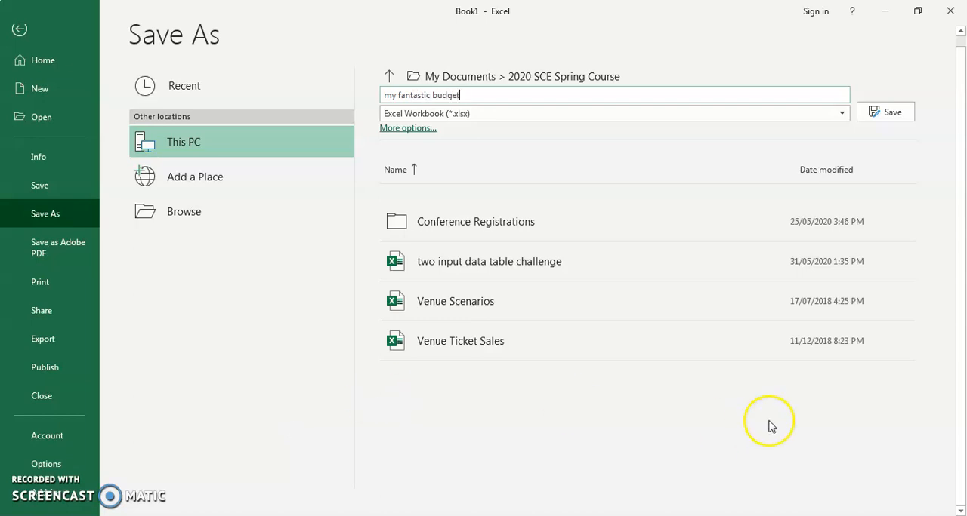
pyautogui.click(891, 111)
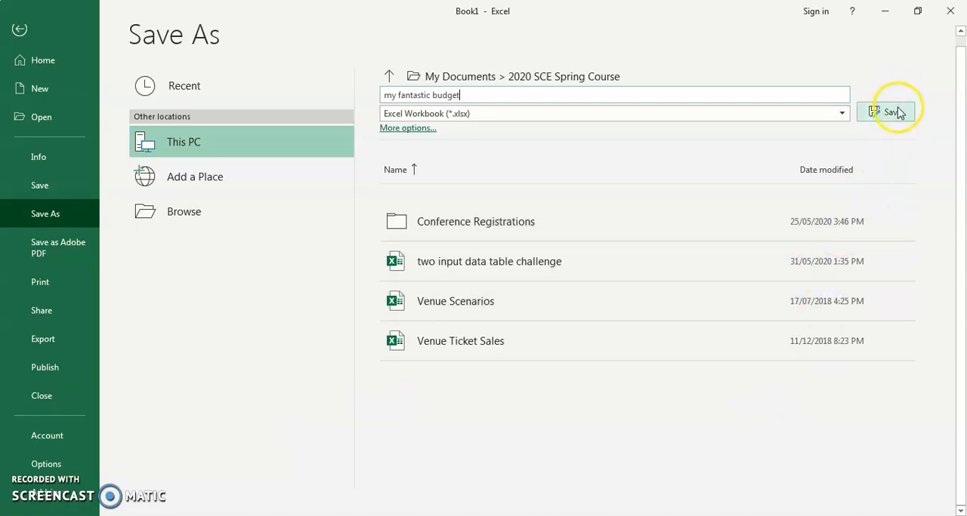